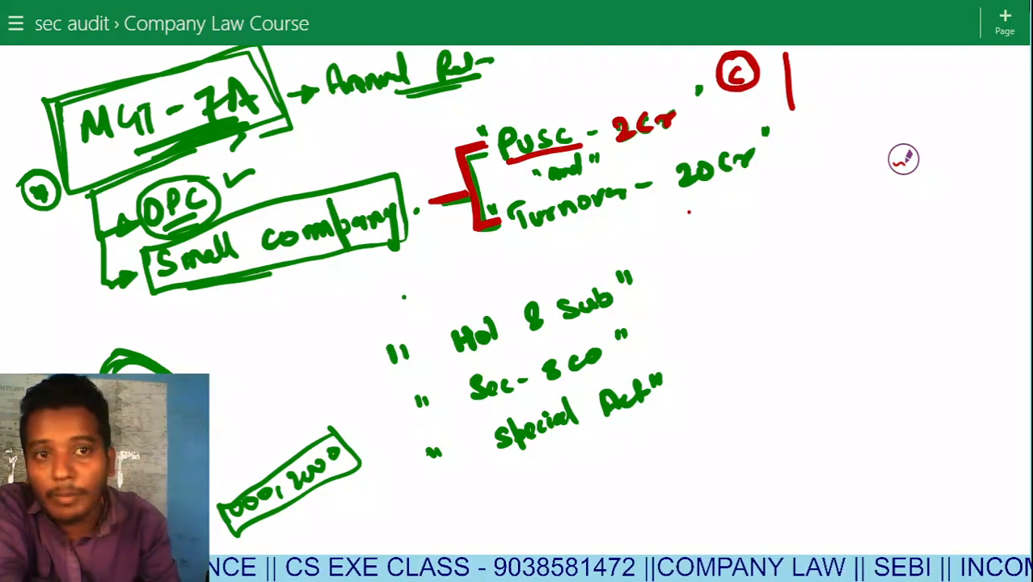
# In red, tick 2cr, circle 'and', underline Turnover and 20cr, and tick Small company.
pyautogui.moveTo(618, 102); pyautogui.dragTo(651, 91)
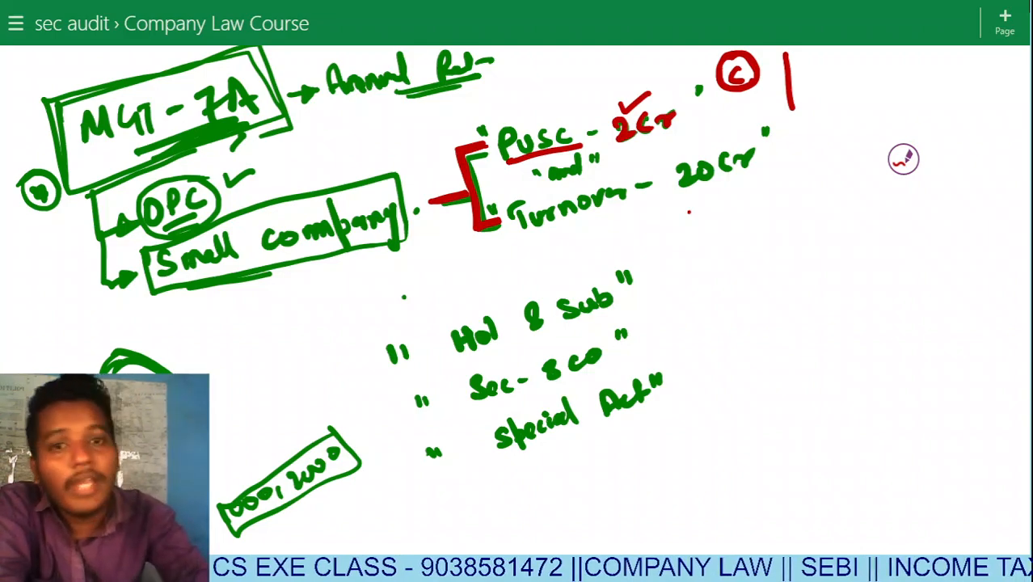
pyautogui.moveTo(593, 149)
pyautogui.mouseDown()
pyautogui.moveTo(543, 182)
pyautogui.moveTo(598, 155)
pyautogui.moveTo(549, 166)
pyautogui.mouseUp()
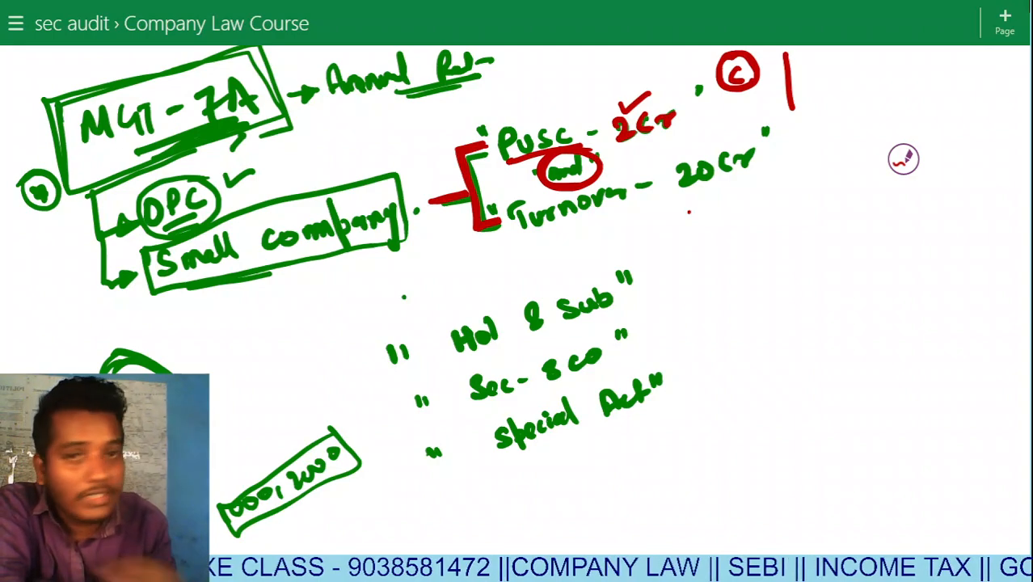
pyautogui.moveTo(551, 231); pyautogui.dragTo(583, 227)
pyautogui.moveTo(685, 189)
pyautogui.mouseDown()
pyautogui.moveTo(737, 181)
pyautogui.moveTo(731, 189)
pyautogui.mouseUp()
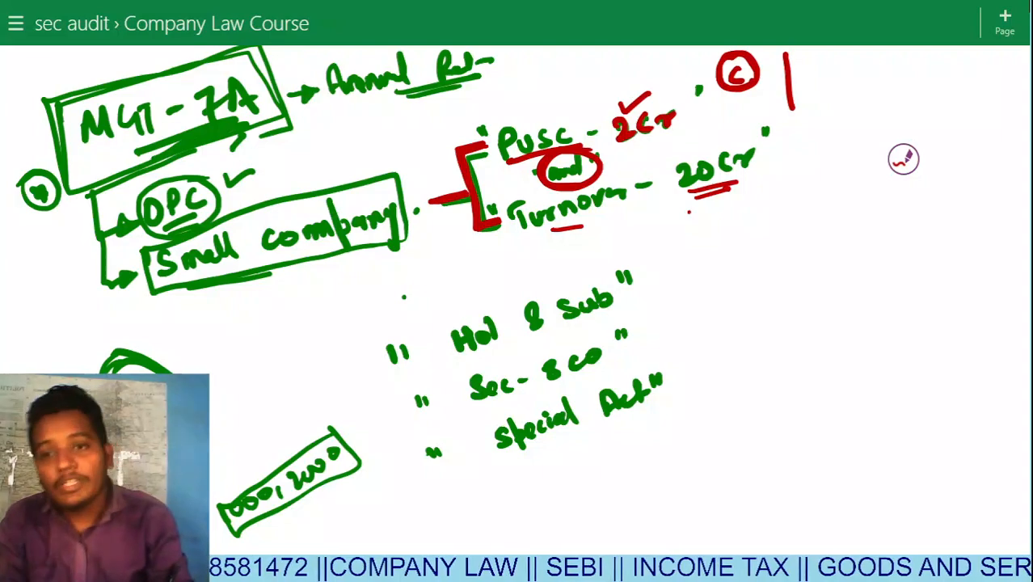
pyautogui.moveTo(282, 278)
pyautogui.mouseDown()
pyautogui.moveTo(288, 285)
pyautogui.moveTo(316, 260)
pyautogui.mouseUp()
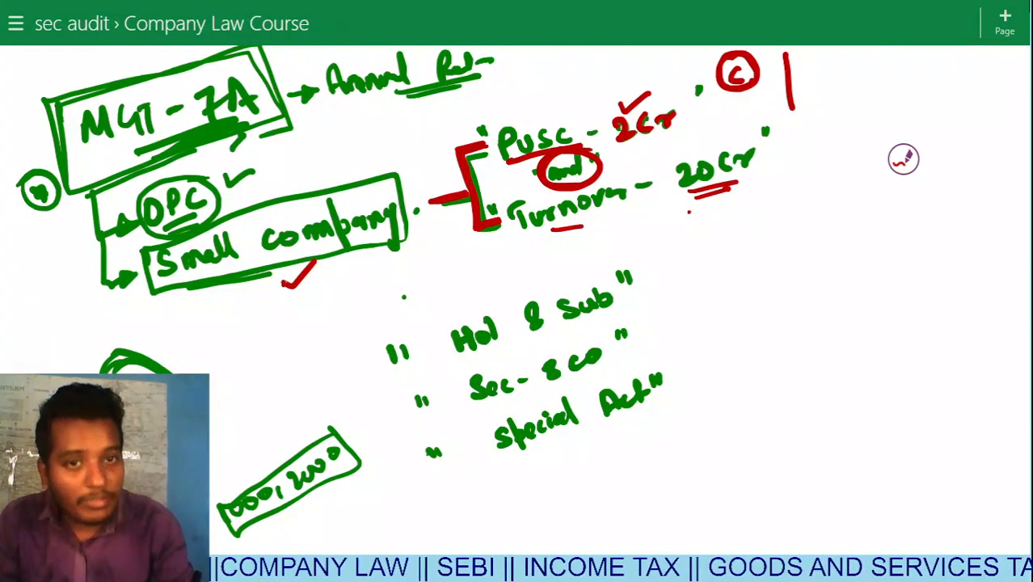
pyautogui.moveTo(571, 89); pyautogui.dragTo(575, 103)
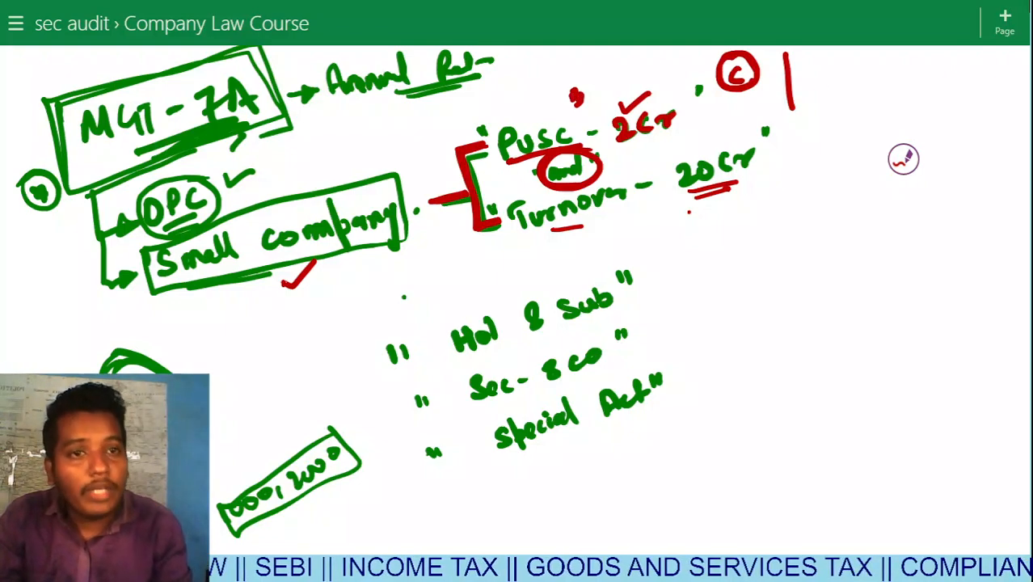
# Write 12 and 30 beside the small-company limits, joined by a red curly brace.
pyautogui.moveTo(817, 86); pyautogui.dragTo(833, 99)
pyautogui.moveTo(816, 152)
pyautogui.mouseDown()
pyautogui.moveTo(824, 173)
pyautogui.moveTo(848, 161)
pyautogui.mouseUp()
pyautogui.moveTo(836, 81); pyautogui.dragTo(849, 97)
pyautogui.moveTo(846, 94); pyautogui.dragTo(873, 180)
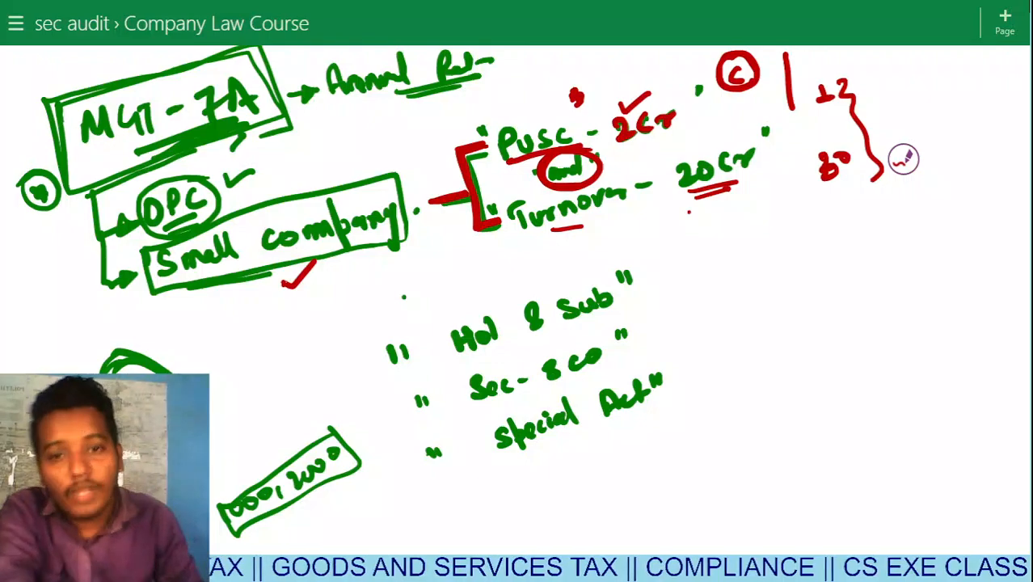
# Box Hol & Sub and mark the Hol & Sub and Sec-8 co exclusions with red X's.
pyautogui.moveTo(426, 315)
pyautogui.mouseDown()
pyautogui.moveTo(451, 369)
pyautogui.moveTo(605, 325)
pyautogui.moveTo(613, 259)
pyautogui.moveTo(426, 310)
pyautogui.moveTo(431, 343)
pyautogui.mouseUp()
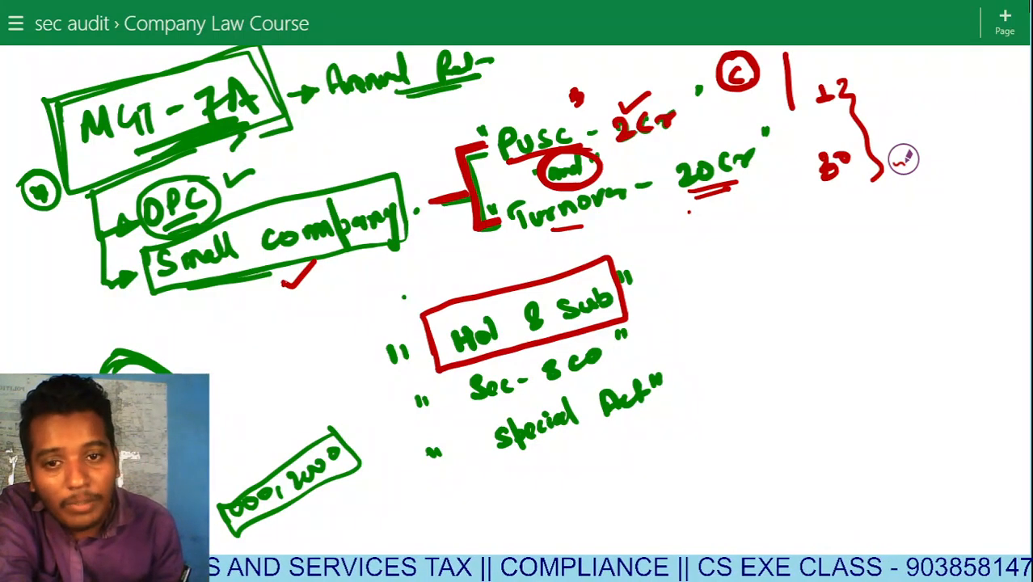
pyautogui.moveTo(435, 304); pyautogui.dragTo(447, 285)
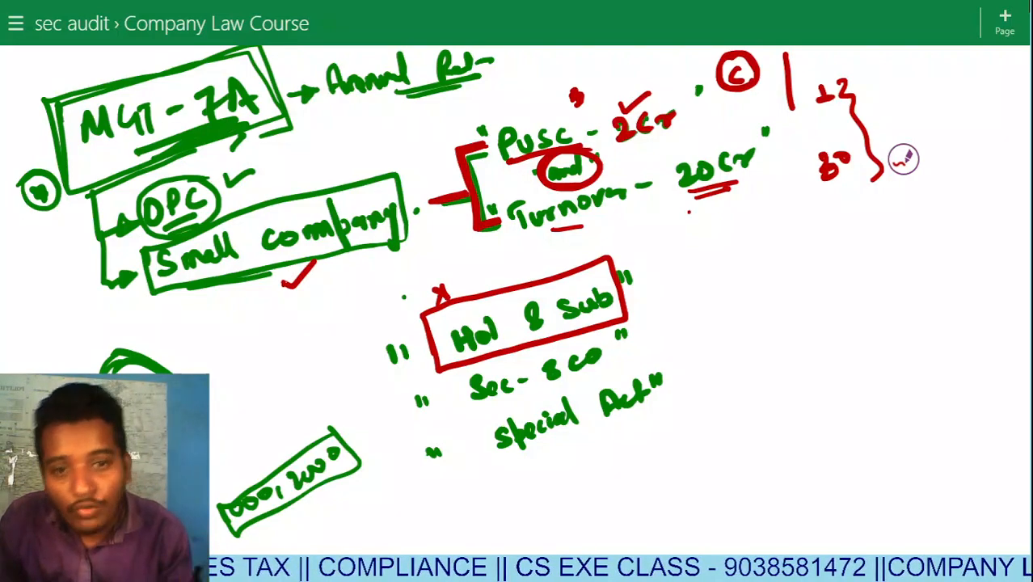
pyautogui.moveTo(644, 262); pyautogui.dragTo(673, 293)
pyautogui.moveTo(661, 259)
pyautogui.mouseDown()
pyautogui.moveTo(629, 333)
pyautogui.moveTo(654, 349)
pyautogui.mouseUp()
pyautogui.moveTo(644, 324); pyautogui.dragTo(624, 358)
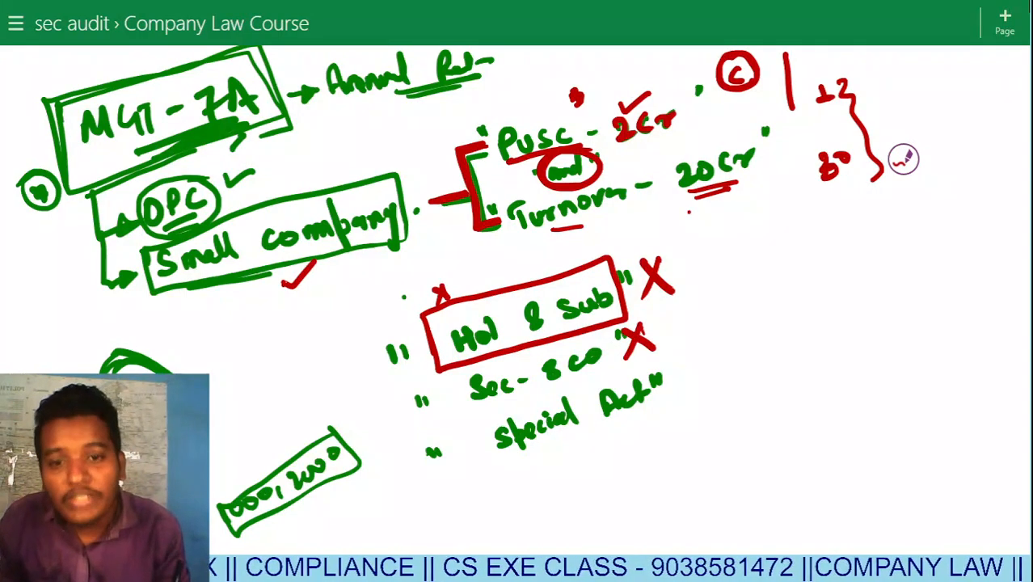
# Underline and strike through Sec-8 co and Special Act, underline 7A, then close OneNote.
pyautogui.moveTo(477, 407); pyautogui.dragTo(575, 384)
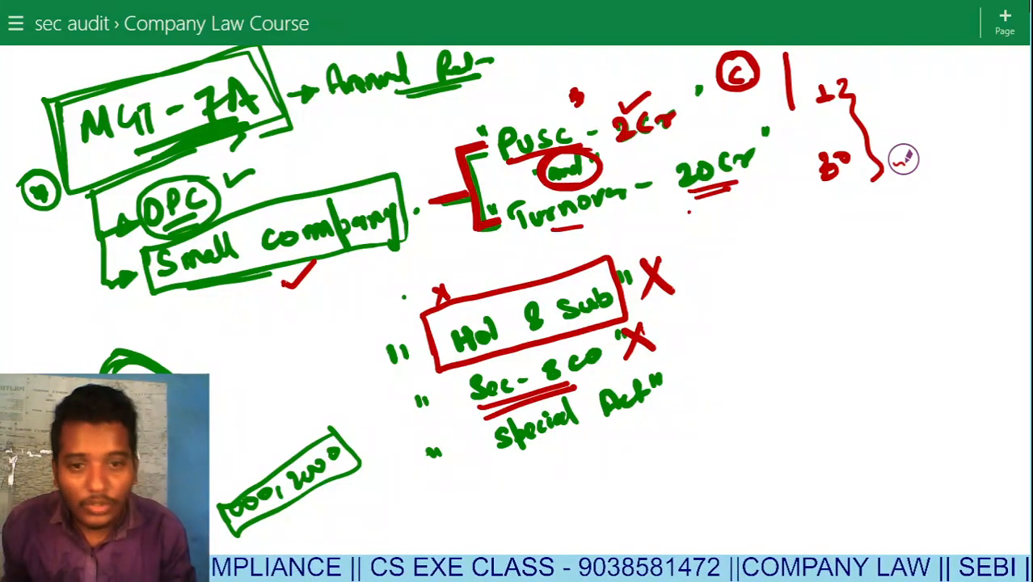
pyautogui.moveTo(527, 446); pyautogui.dragTo(608, 419)
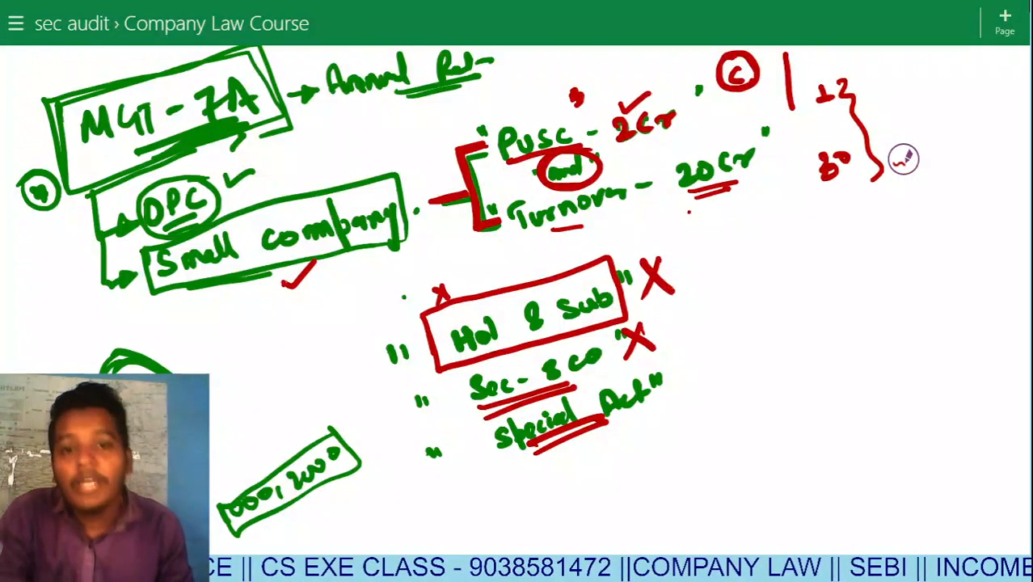
pyautogui.moveTo(551, 255); pyautogui.dragTo(517, 441)
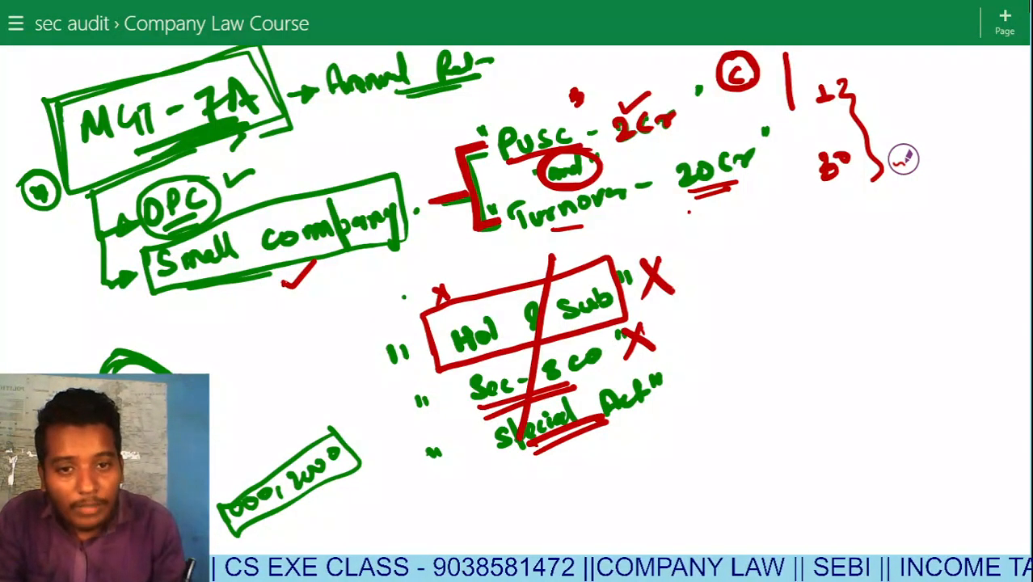
pyautogui.moveTo(589, 268); pyautogui.dragTo(555, 423)
pyautogui.moveTo(511, 296); pyautogui.dragTo(483, 402)
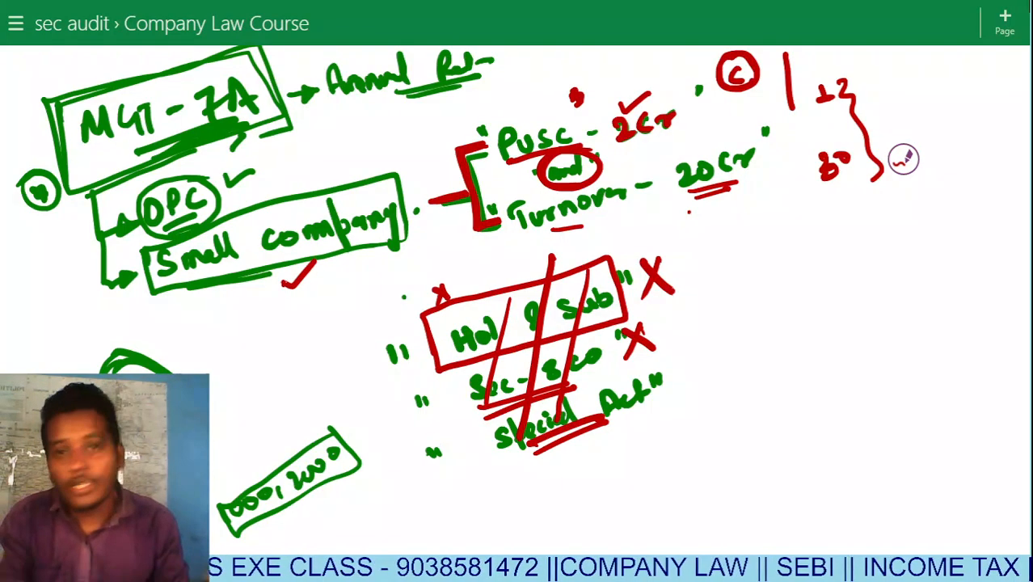
pyautogui.moveTo(163, 164); pyautogui.dragTo(248, 128)
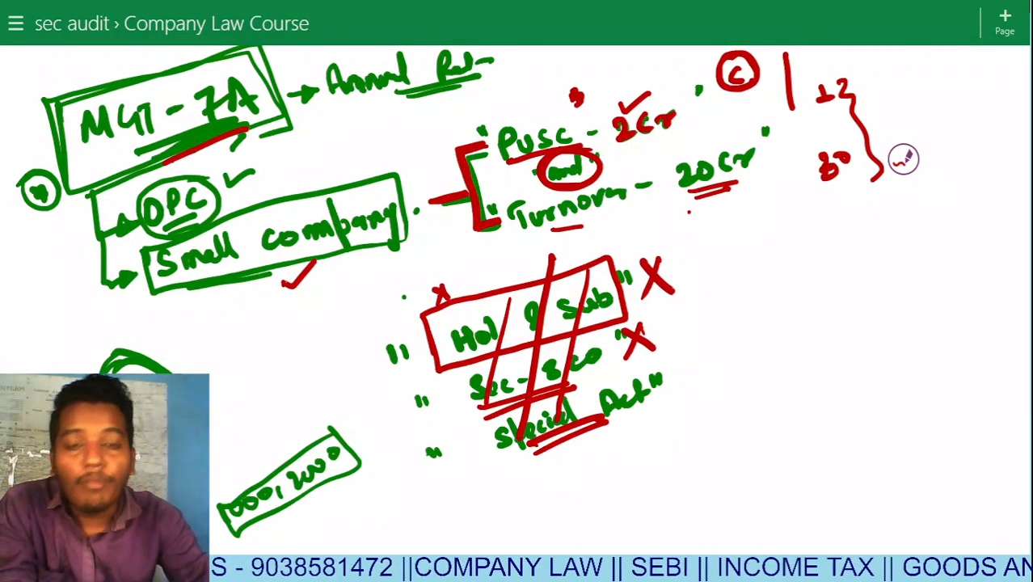
pyautogui.click(1018, 5)
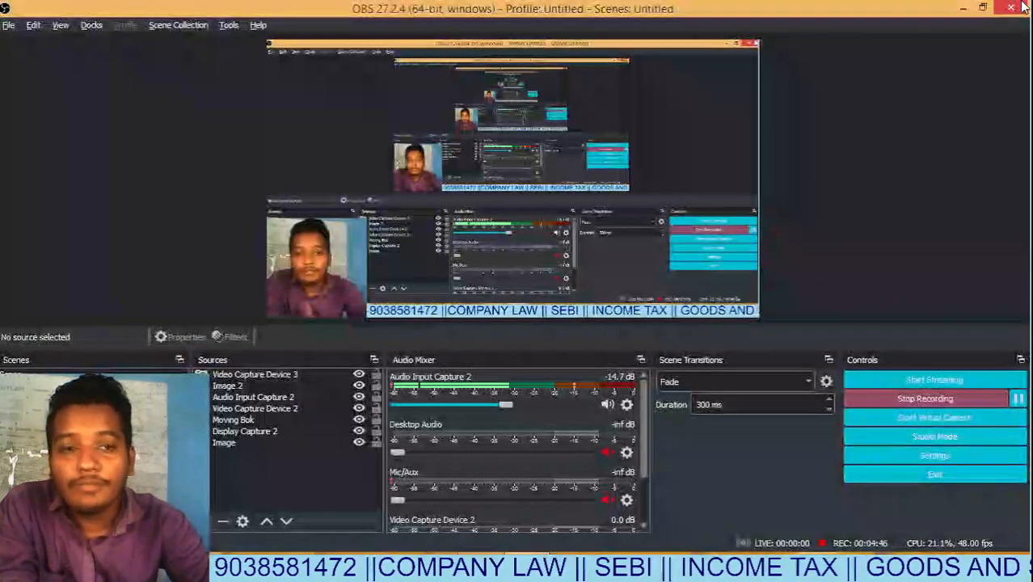
# Bring Chrome forward maximized and load mca.gov.in from its Home shortcut tile.
pyautogui.hotkey('alt', 'Tab')
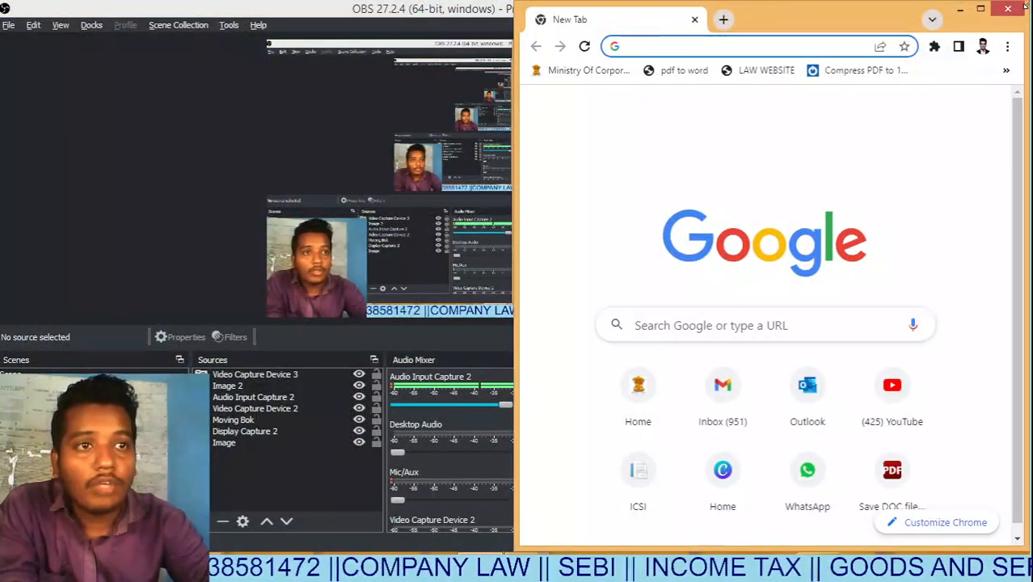
pyautogui.click(981, 9)
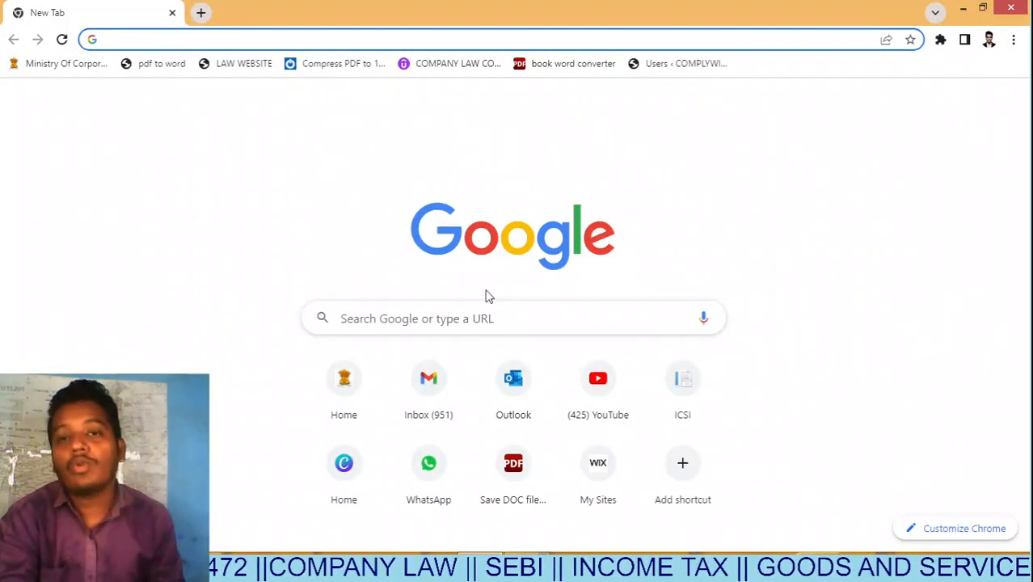
pyautogui.click(359, 381)
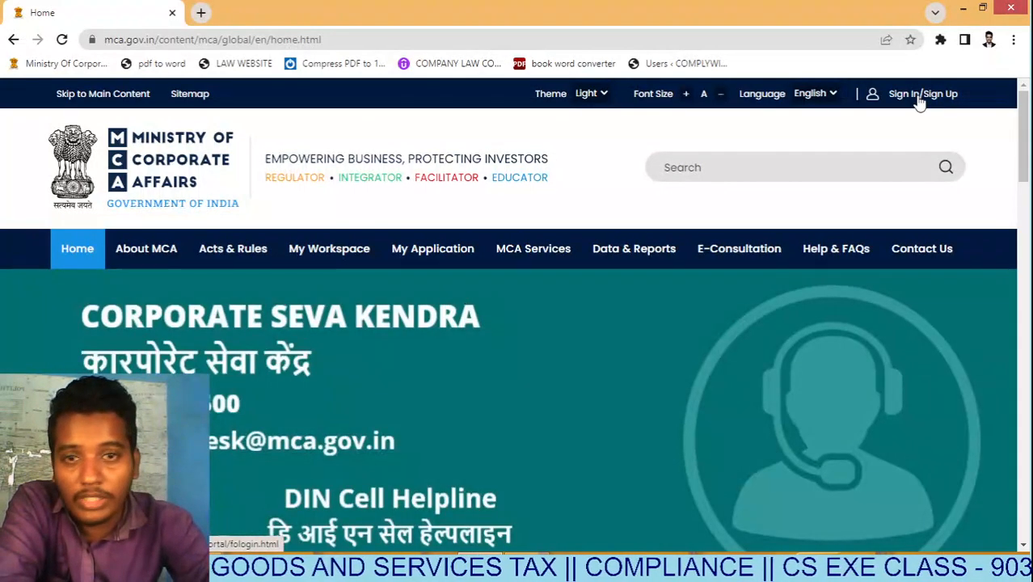
# Open Company Forms Download and scroll to the Form MGT-7A row under Annual filing eForms.
pyautogui.moveTo(545, 245)
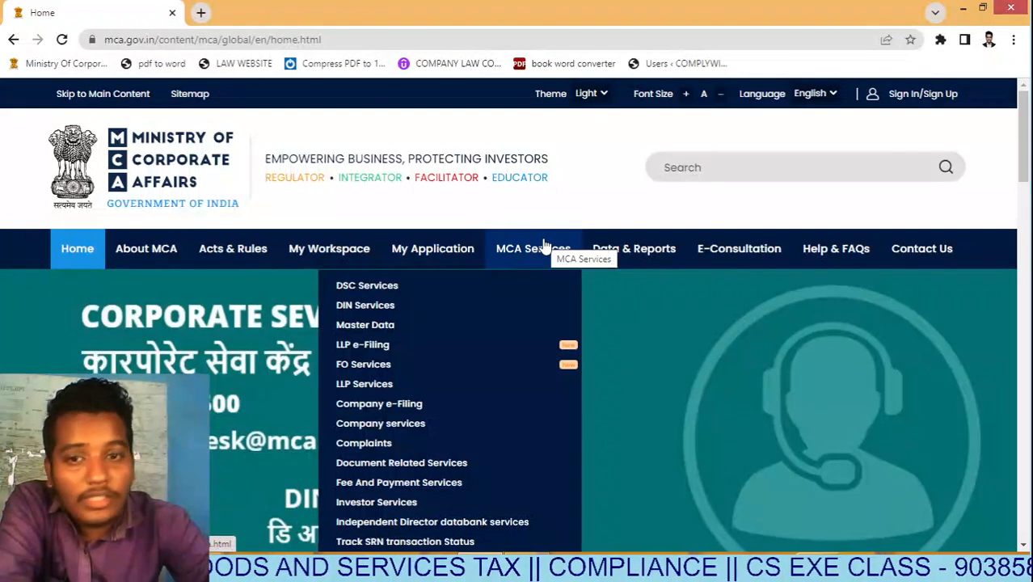
pyautogui.moveTo(501, 405)
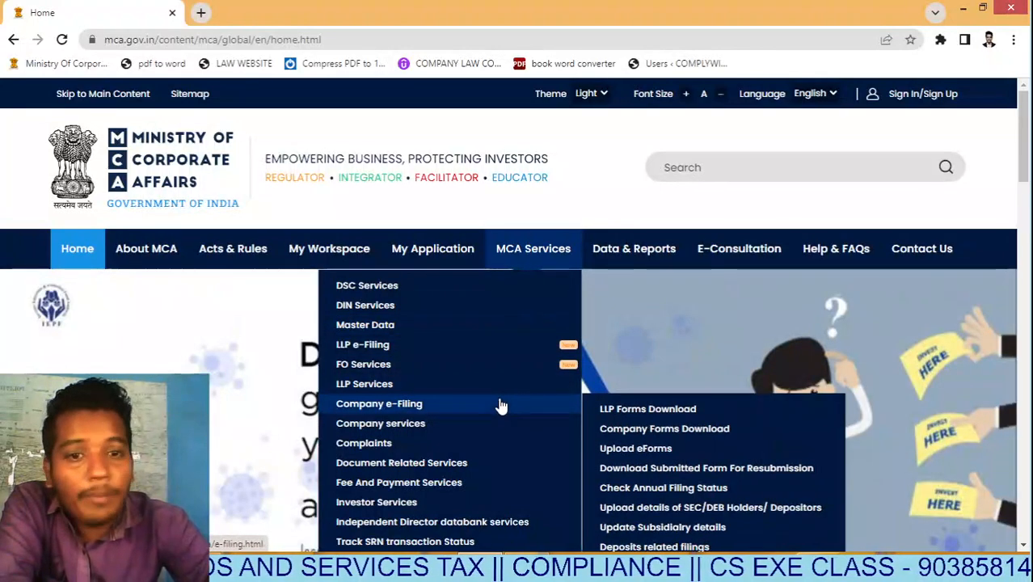
pyautogui.click(640, 430)
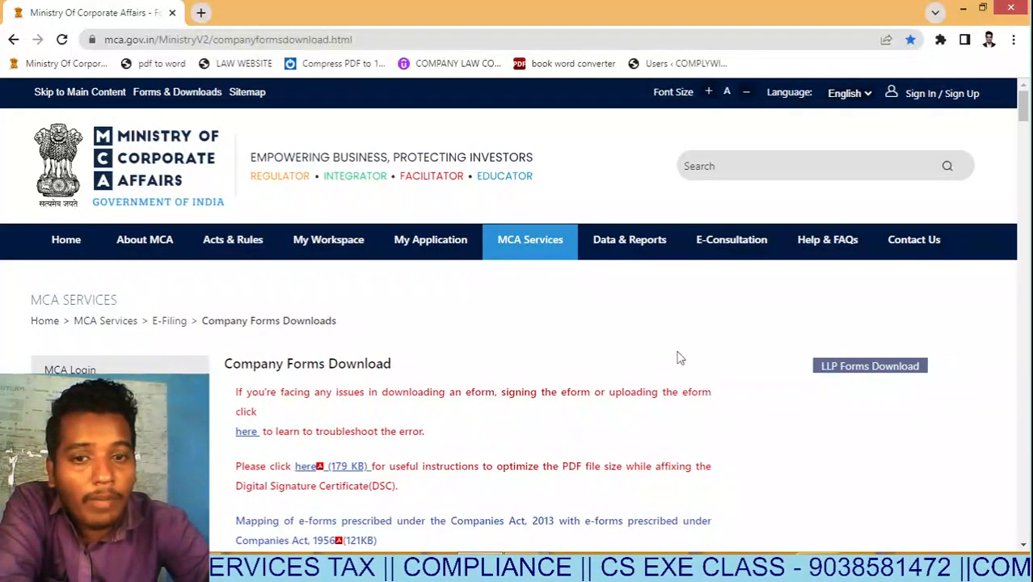
pyautogui.scroll(-2, 678, 358)
pyautogui.scroll(-10, 678, 358)
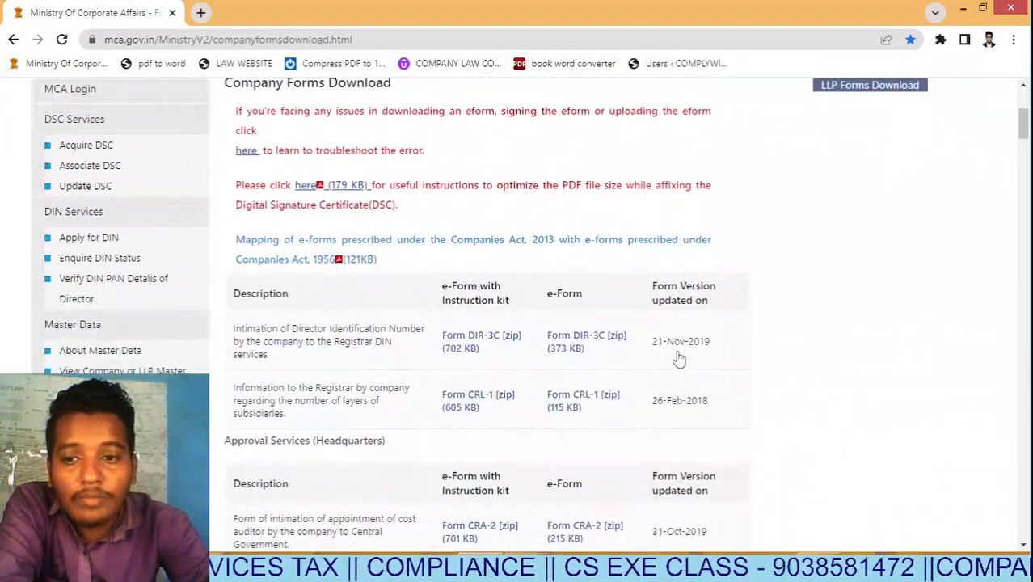
pyautogui.scroll(-10, 677, 358)
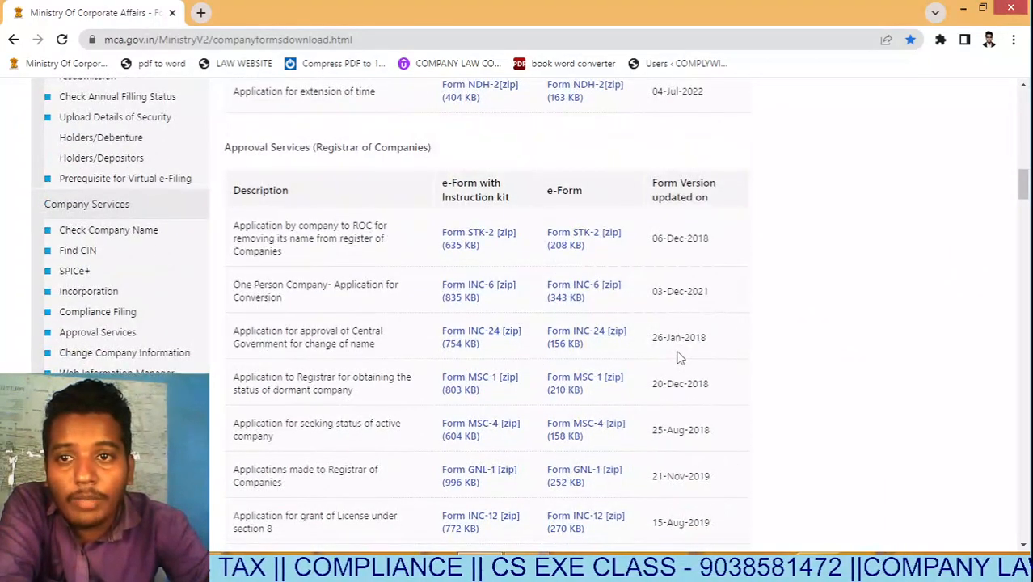
pyautogui.scroll(-10, 677, 359)
pyautogui.scroll(-20, 677, 350)
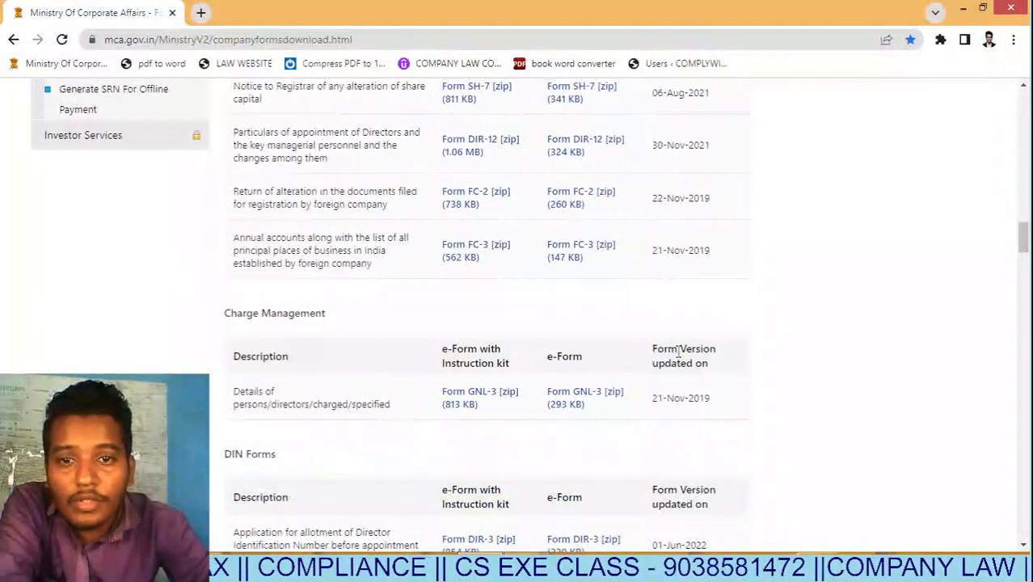
pyautogui.scroll(-10, 678, 350)
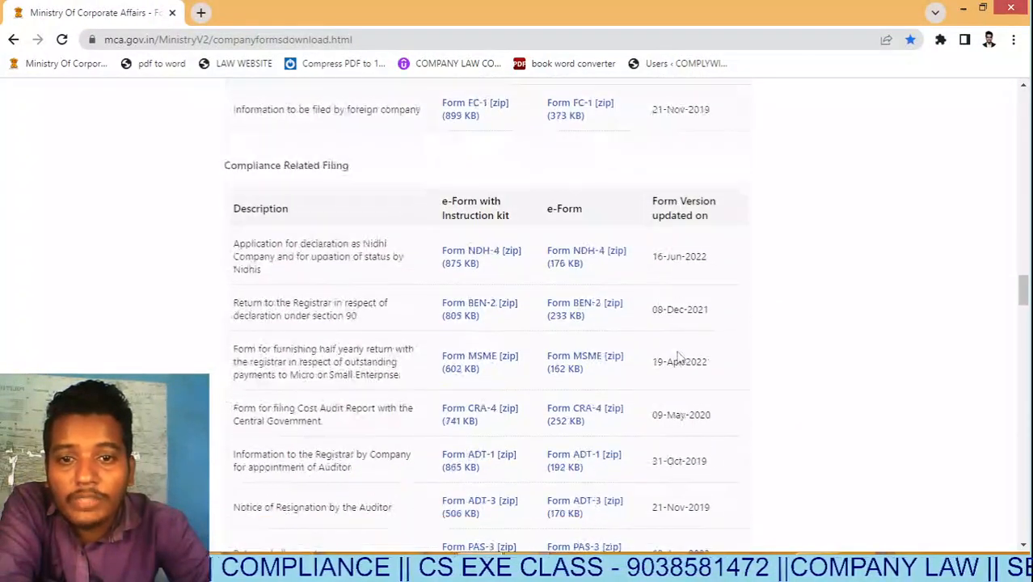
pyautogui.scroll(-10, 677, 358)
pyautogui.scroll(-10, 677, 358)
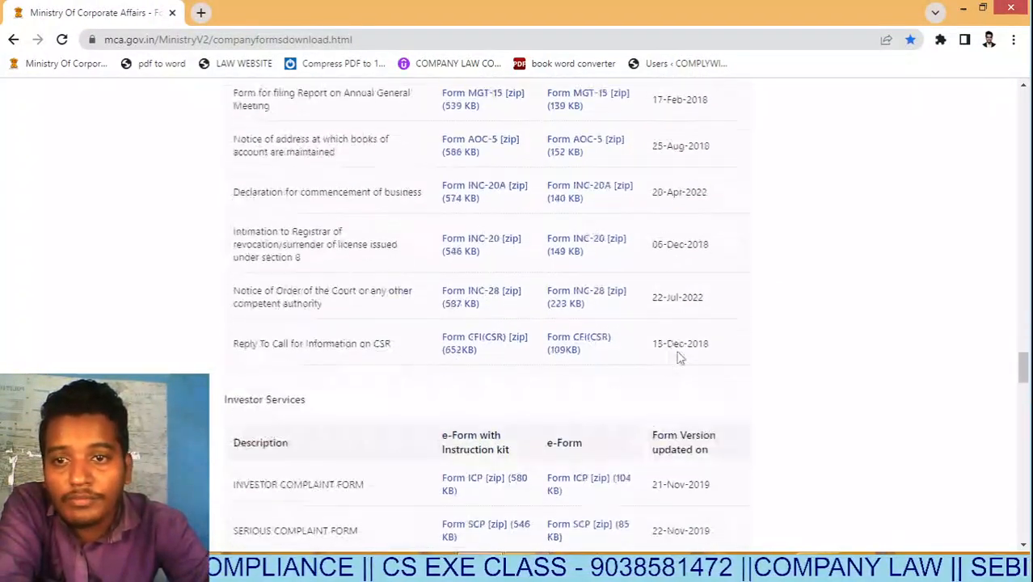
pyautogui.scroll(10, 680, 359)
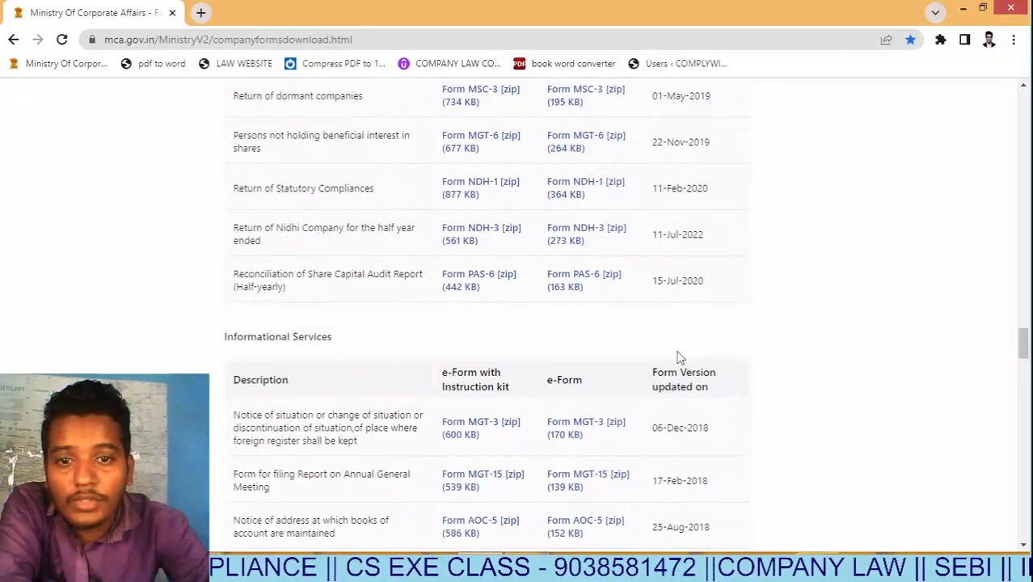
pyautogui.scroll(10, 677, 359)
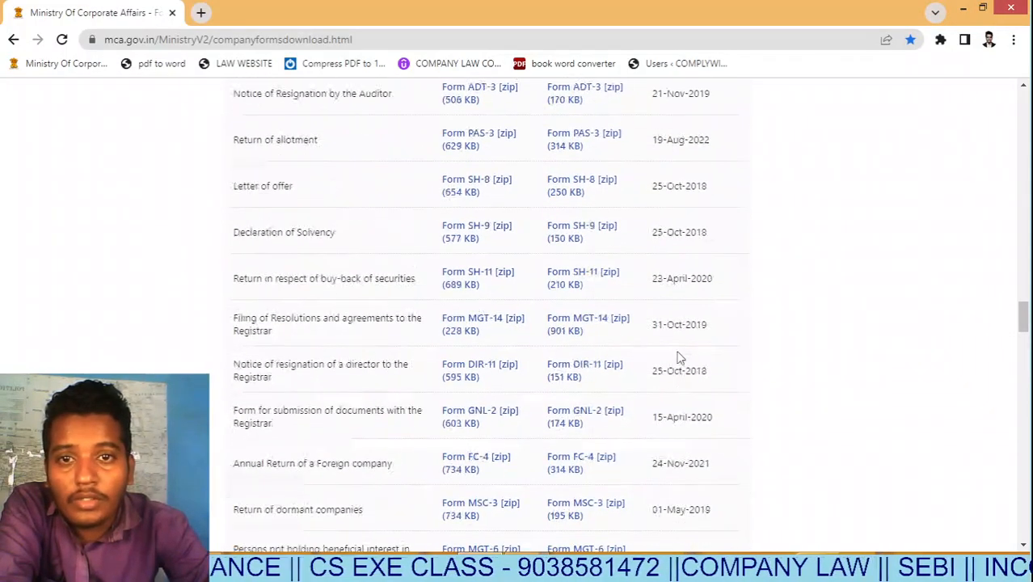
pyautogui.scroll(-20, 678, 358)
pyautogui.scroll(-12, 679, 358)
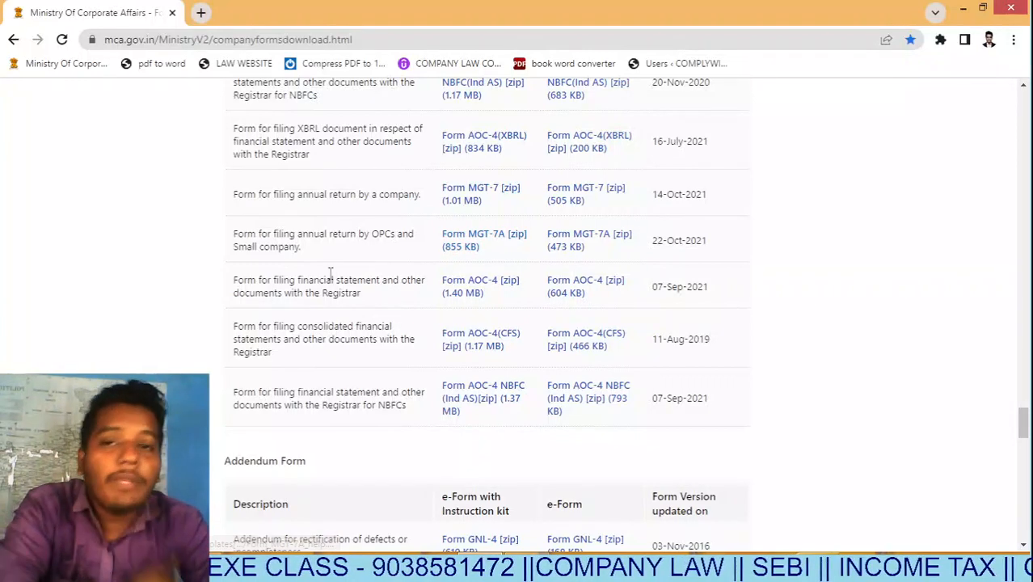
# Save the Form MGT-7A e-form zip (855 KB) to the Desktop.
pyautogui.moveTo(236, 234); pyautogui.dragTo(315, 247)
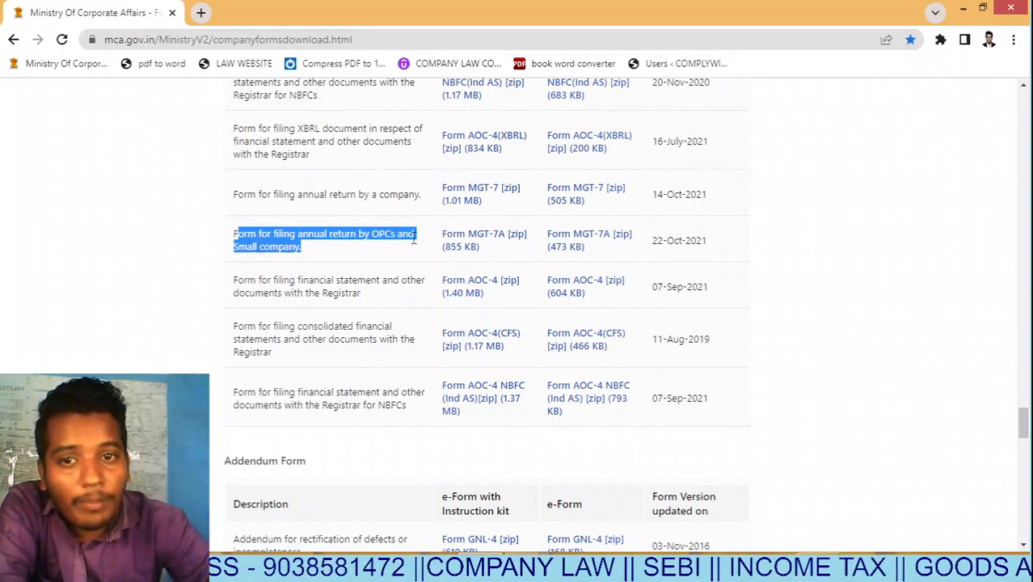
pyautogui.click(396, 256)
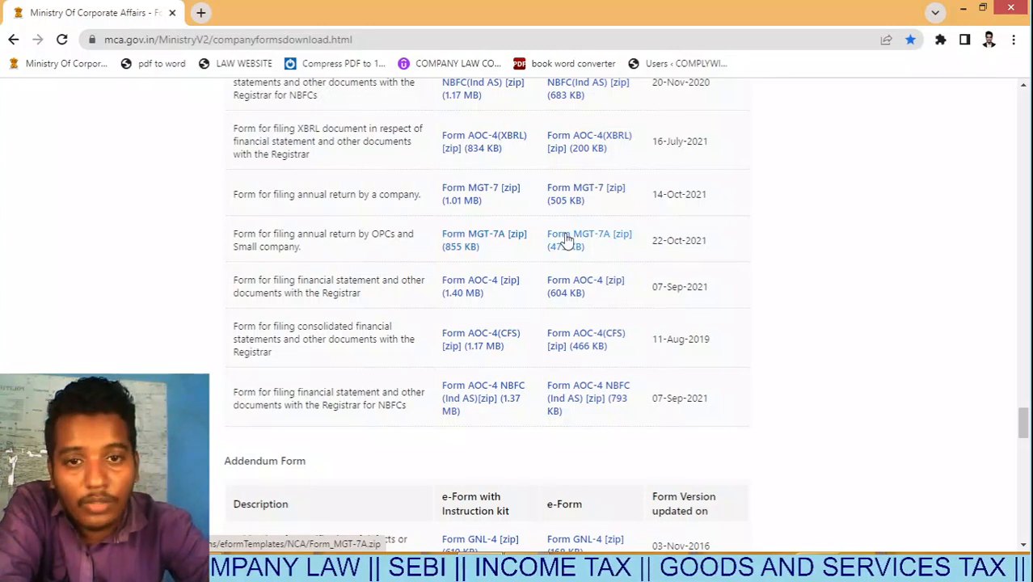
pyautogui.click(482, 242)
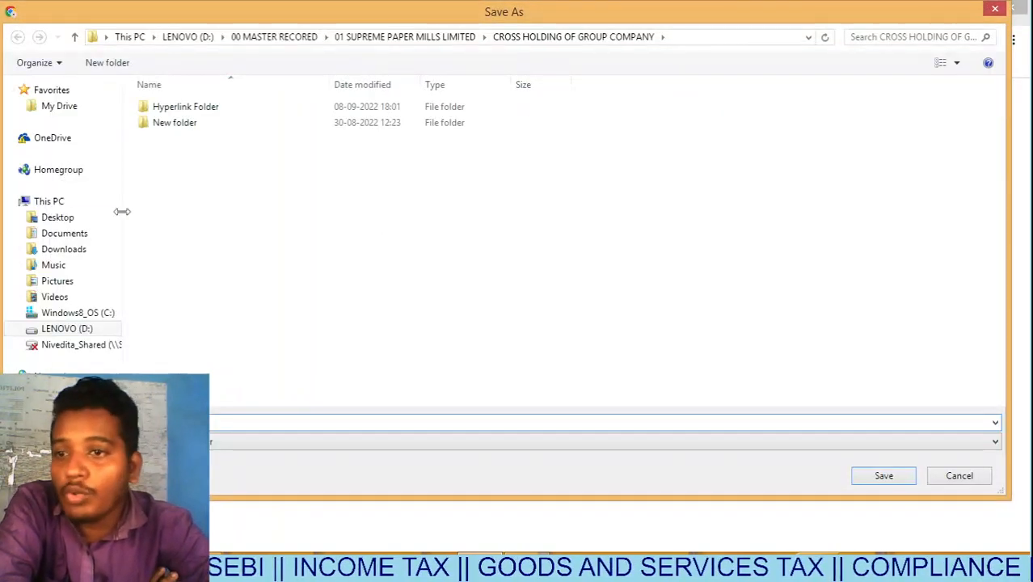
pyautogui.click(95, 216)
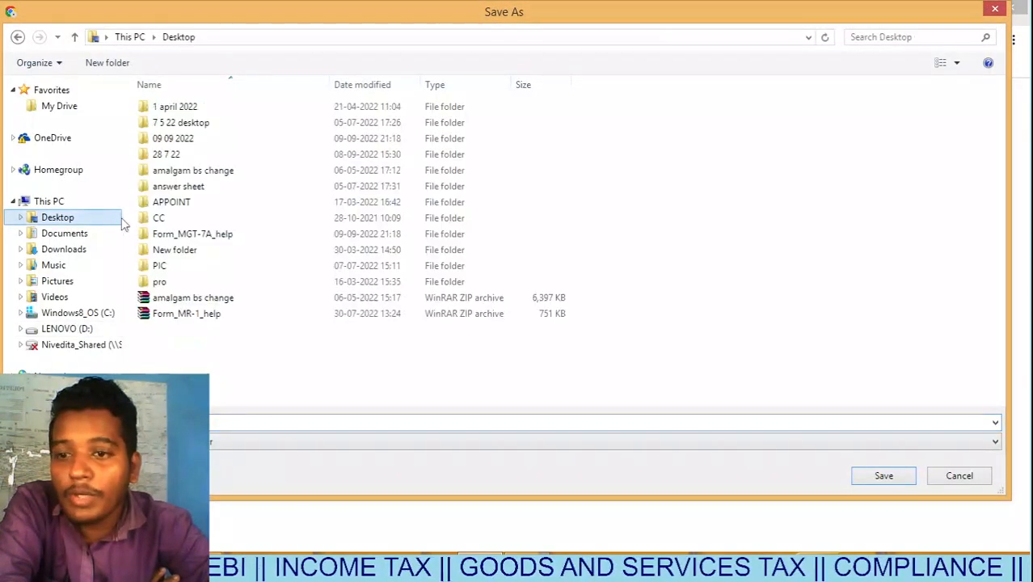
pyautogui.click(885, 476)
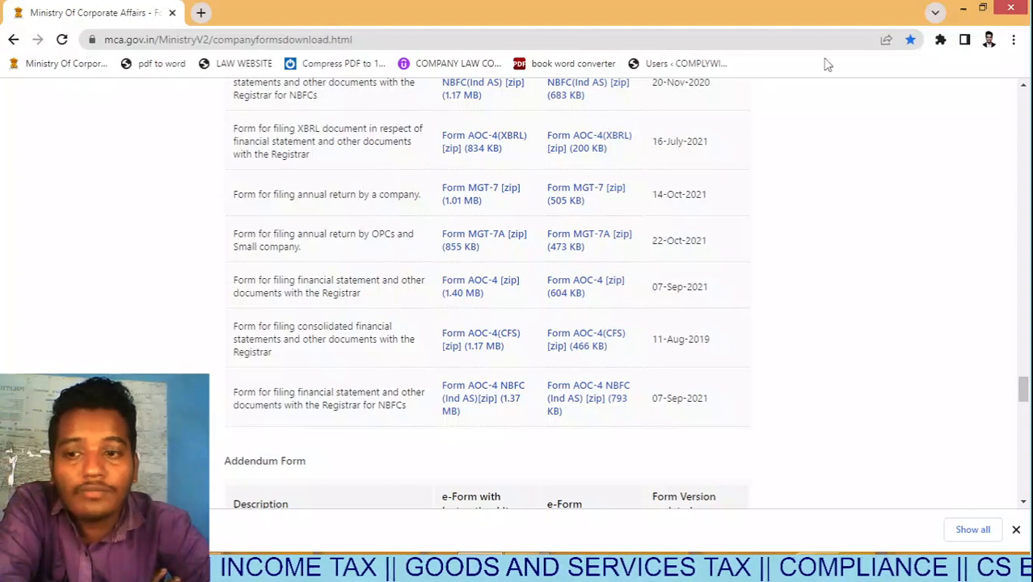
# Extract the Form_MGT-7A zip onto the Desktop with Extract Here, replacing all existing files.
pyautogui.click(968, 8)
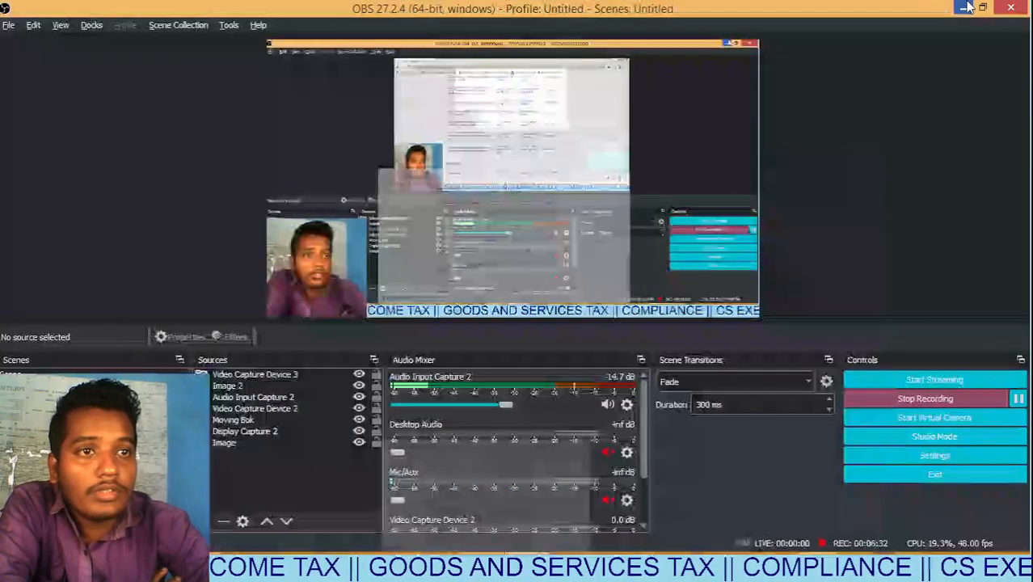
pyautogui.click(968, 8)
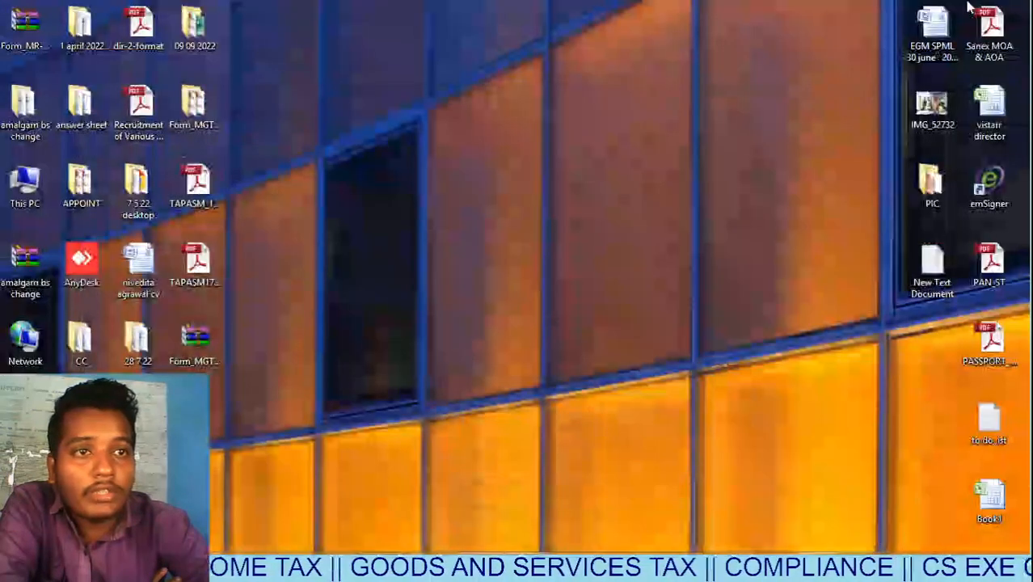
pyautogui.click(206, 341)
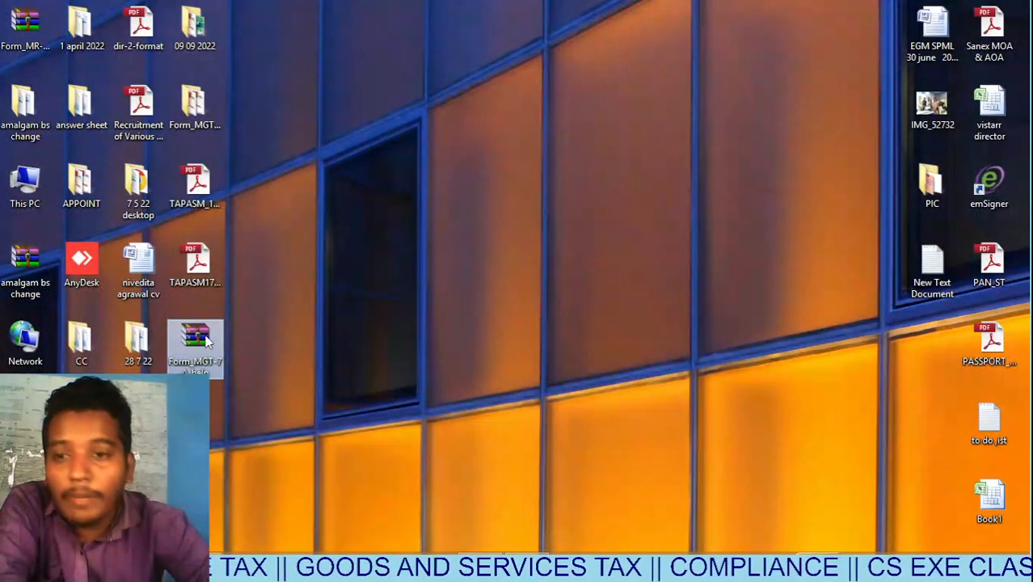
pyautogui.rightClick(207, 341)
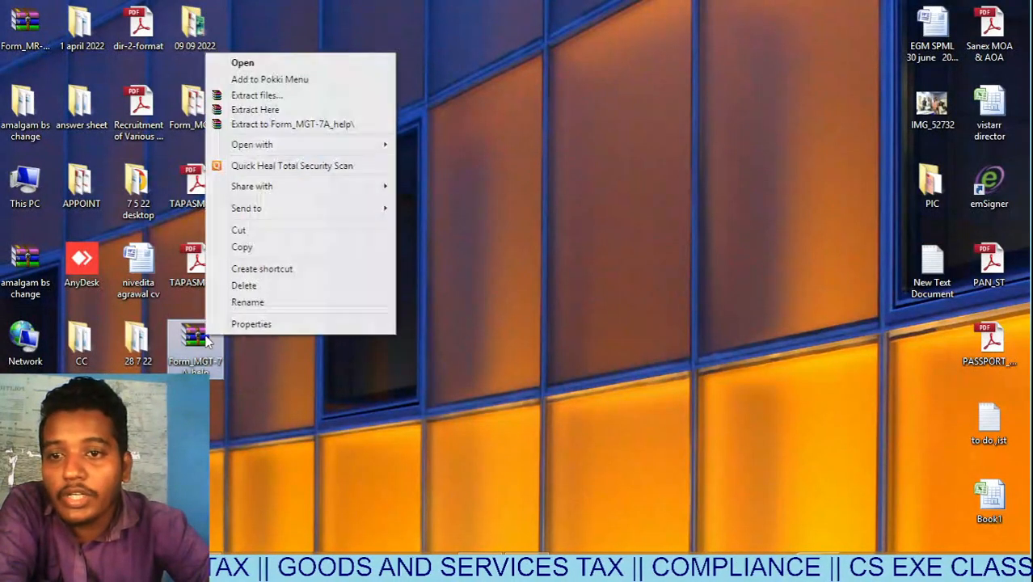
pyautogui.click(323, 110)
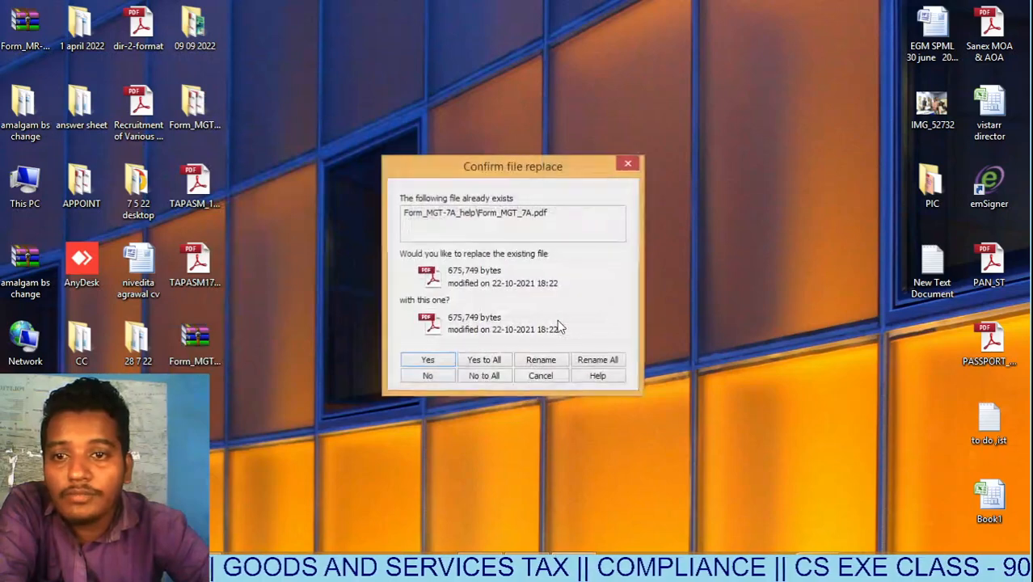
pyautogui.click(495, 361)
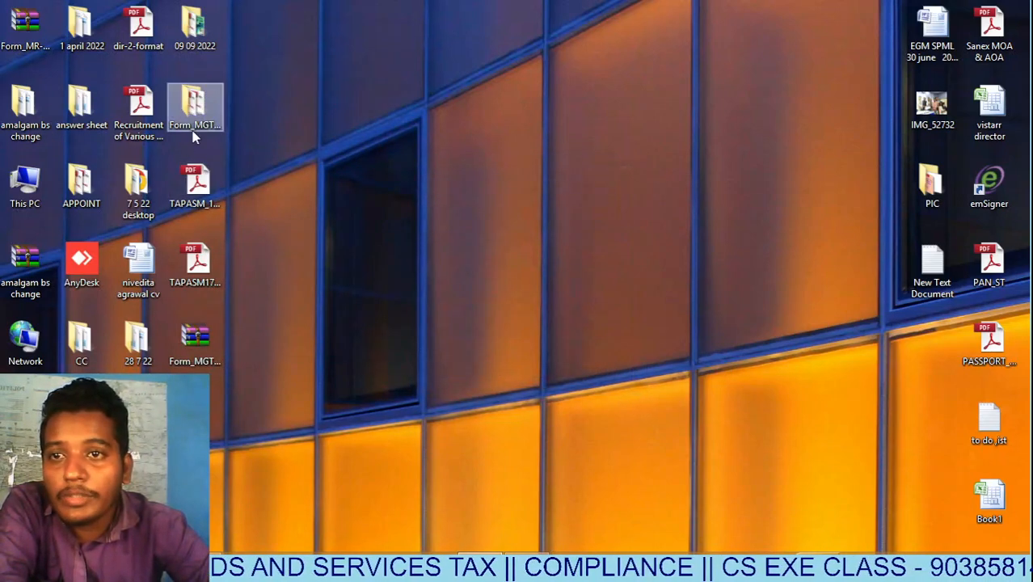
# Move the Form_MGT-7A_help folder to the desktop centre and open it.
pyautogui.click(194, 121)
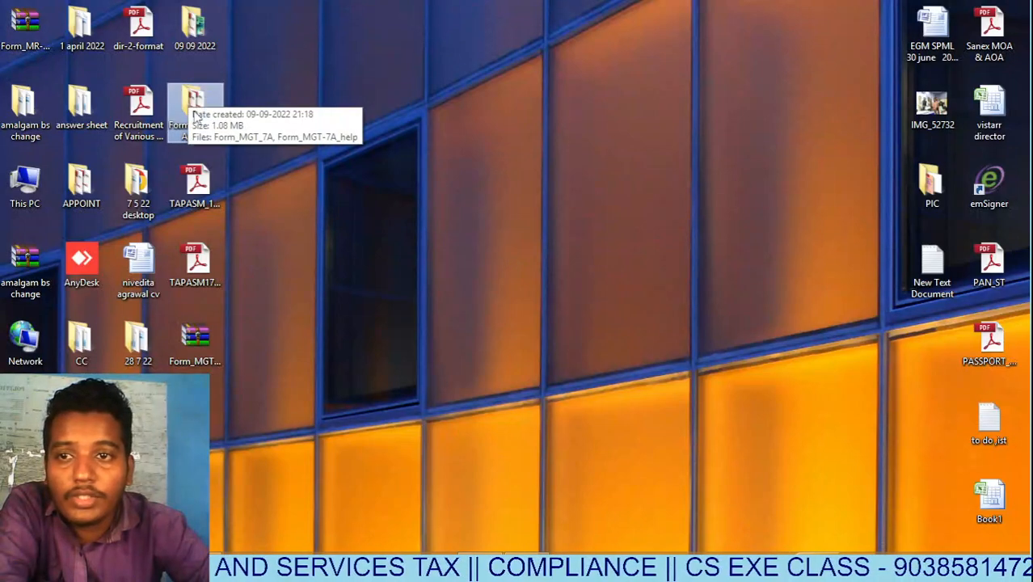
pyautogui.moveTo(196, 109); pyautogui.dragTo(500, 196)
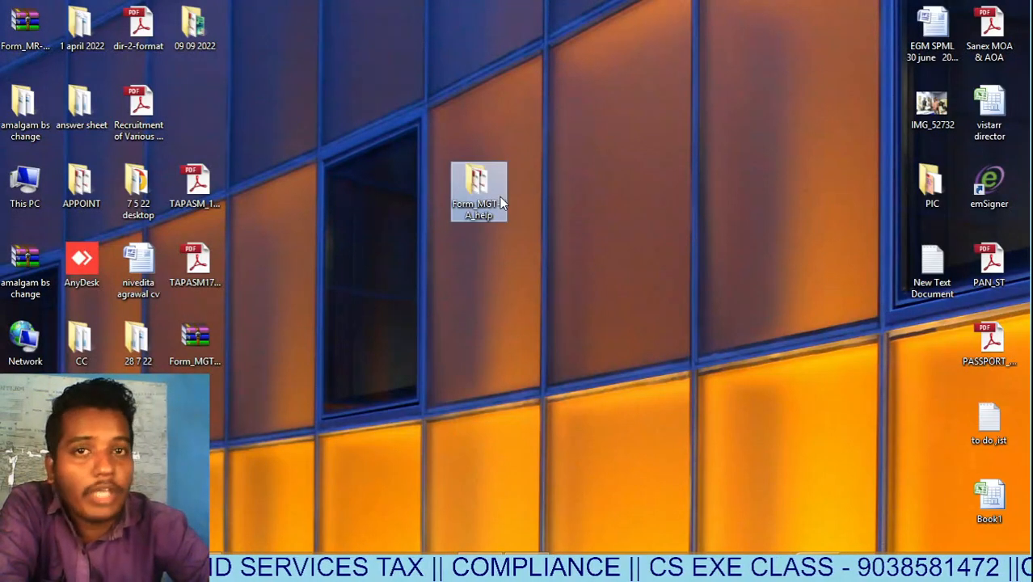
pyautogui.doubleClick(489, 203)
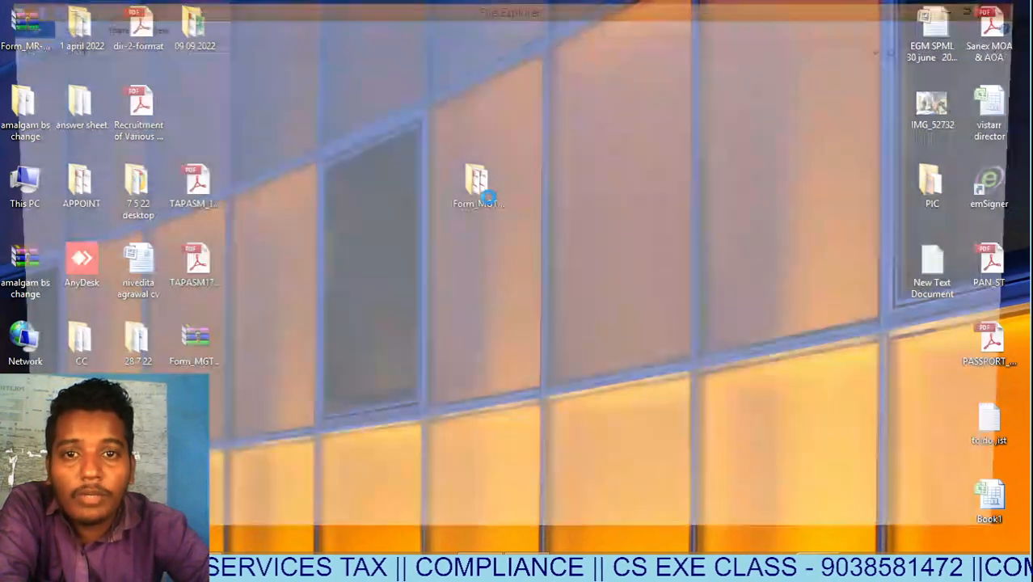
# Preview Form_MGT-7A_help, then open Form_MGT_7A in Adobe Reader XI.
pyautogui.click(252, 118)
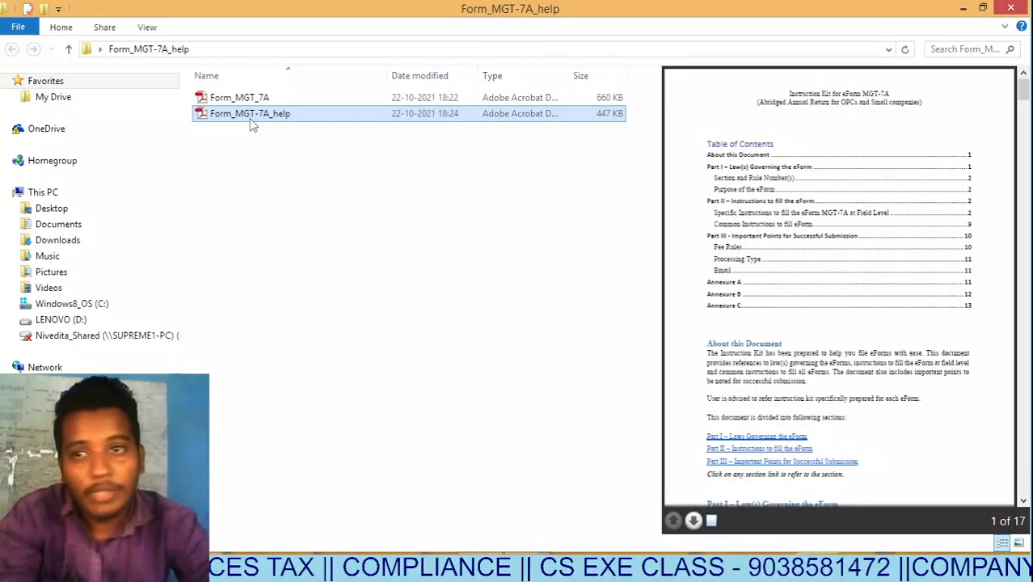
pyautogui.click(261, 98)
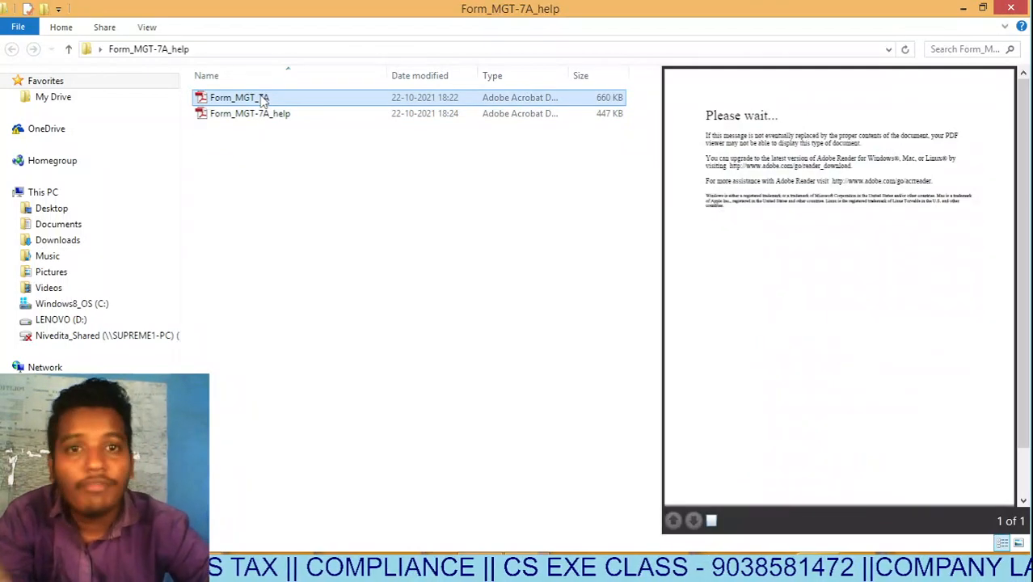
pyautogui.doubleClick(314, 97)
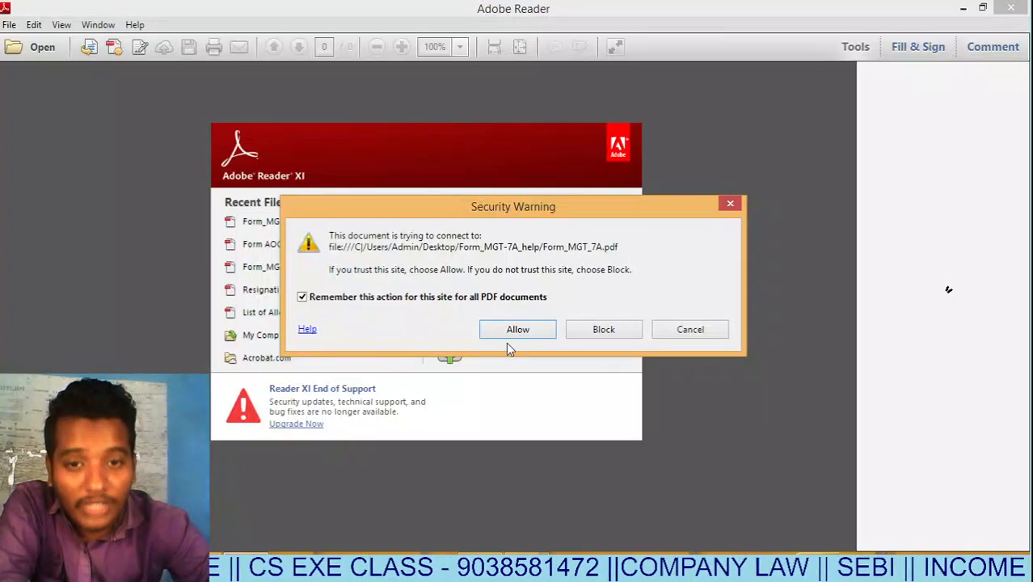
# Allow the form's connection, scroll the 8-page MGT-7A form, and Alt+Tab back to Chrome.
pyautogui.click(521, 335)
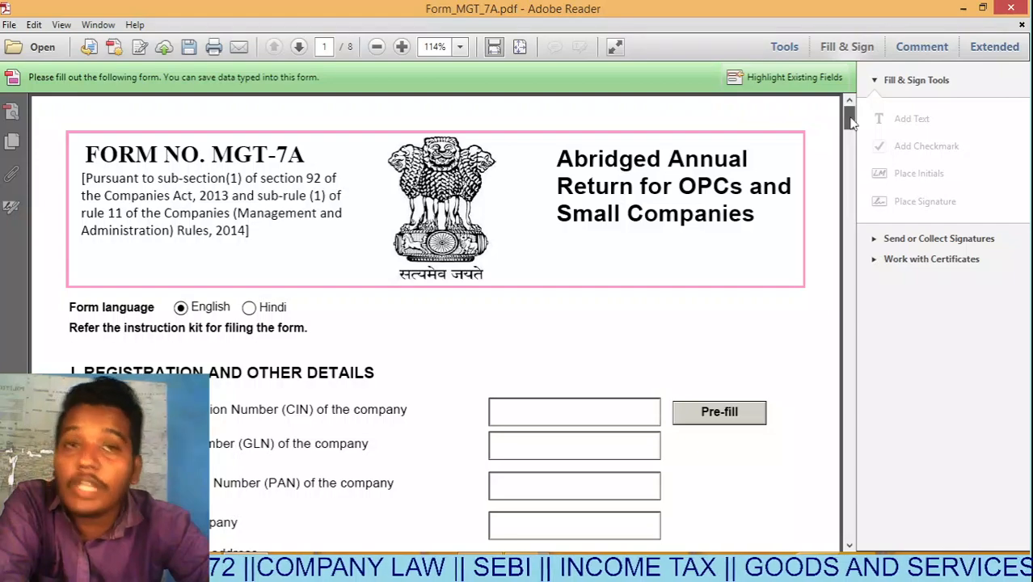
pyautogui.moveTo(850, 121)
pyautogui.mouseDown()
pyautogui.moveTo(853, 134)
pyautogui.moveTo(849, 120)
pyautogui.mouseUp()
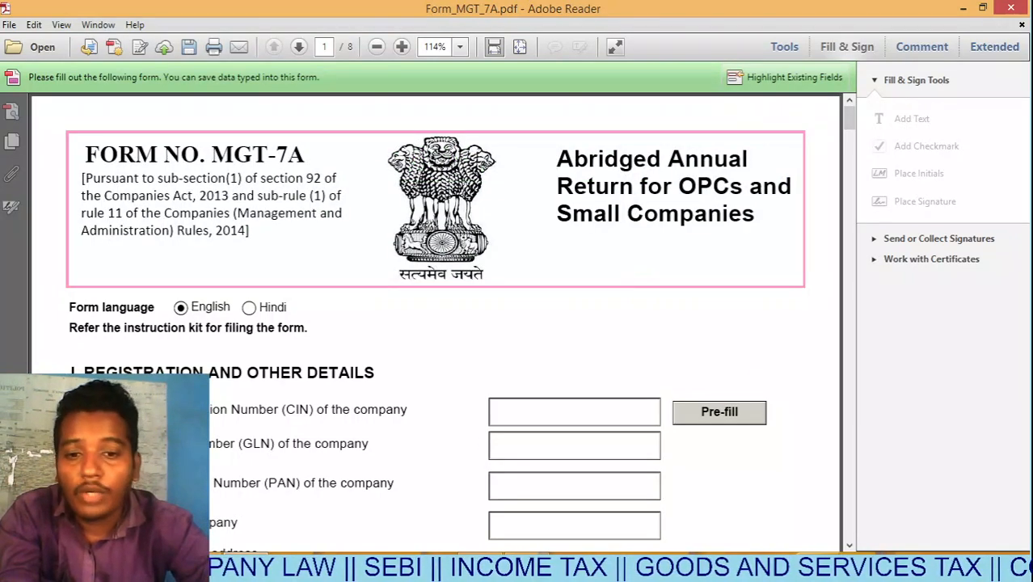
pyautogui.hotkey('alt', 'Tab')
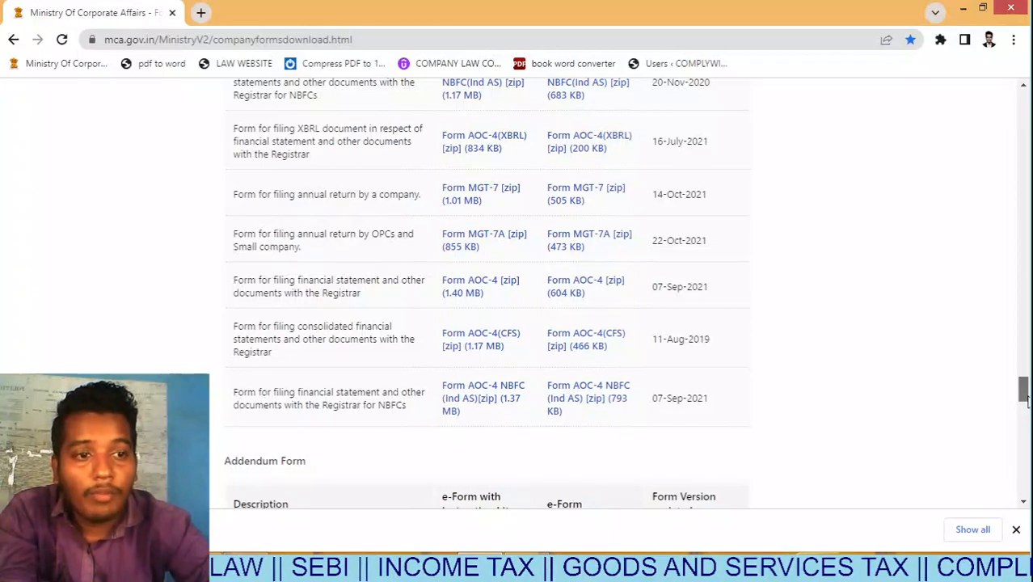
# Open Company/LLP Master Data and its CIN/LLPIN Lookup, try 'sandeep', then reopen an empty lookup.
pyautogui.moveTo(1022, 386); pyautogui.dragTo(1024, 90)
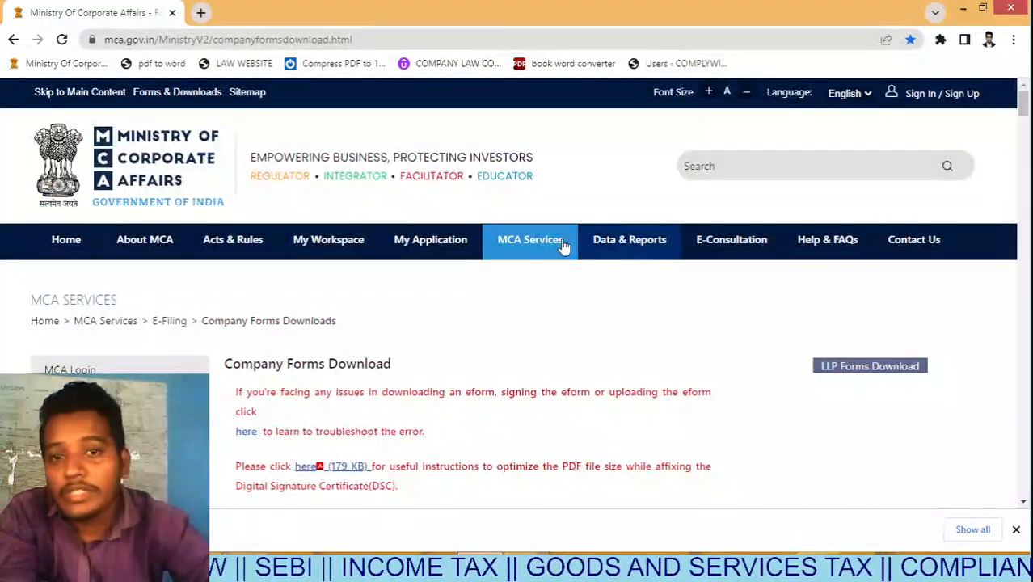
pyautogui.moveTo(537, 238)
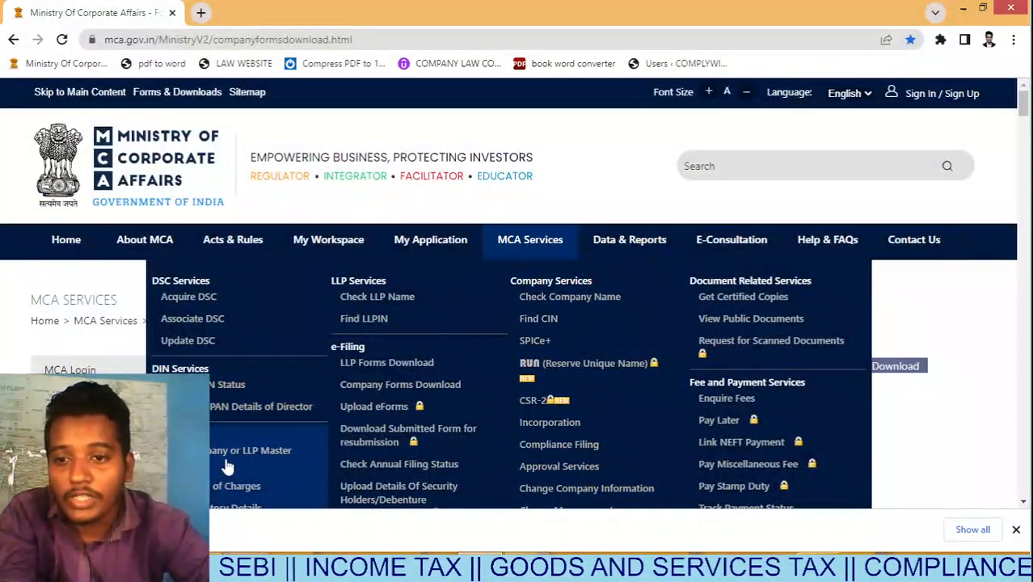
pyautogui.click(232, 458)
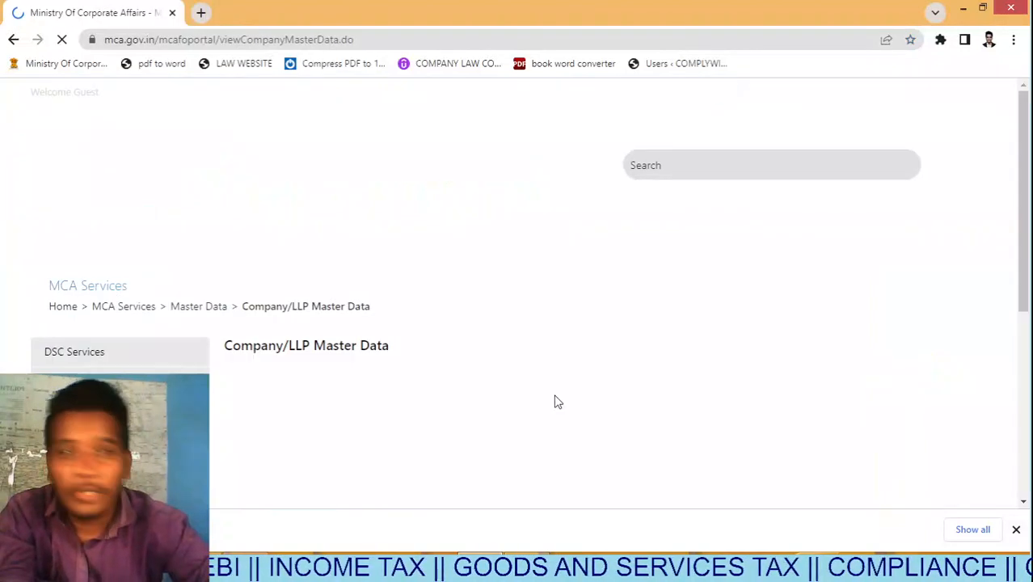
pyautogui.click(638, 387)
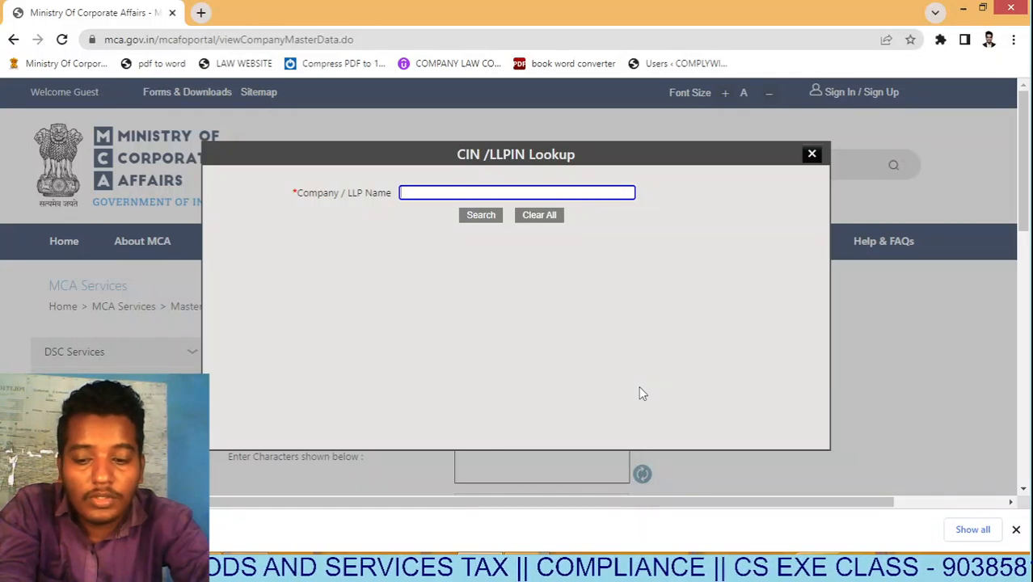
pyautogui.write('sandeep')
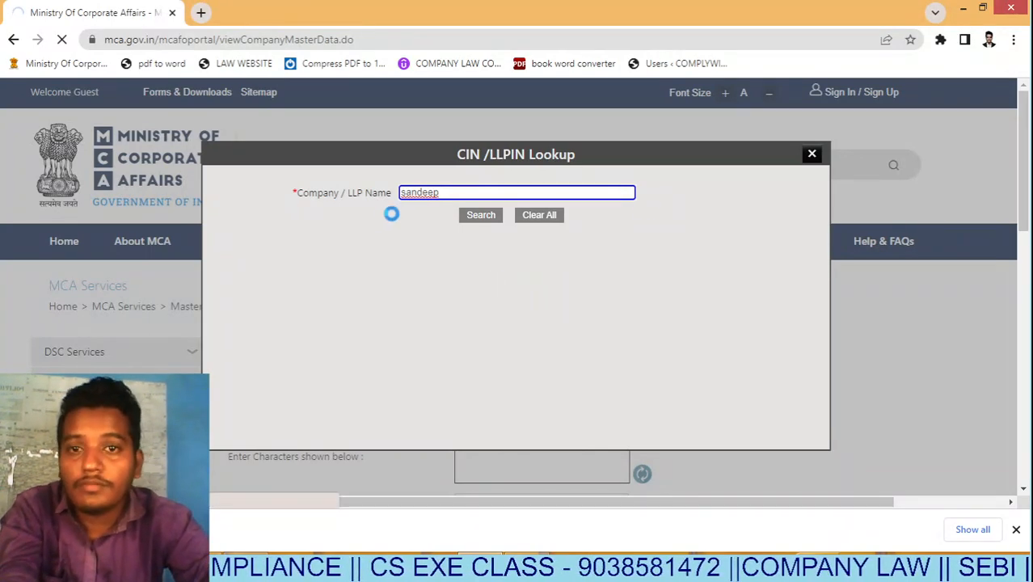
pyautogui.click(812, 155)
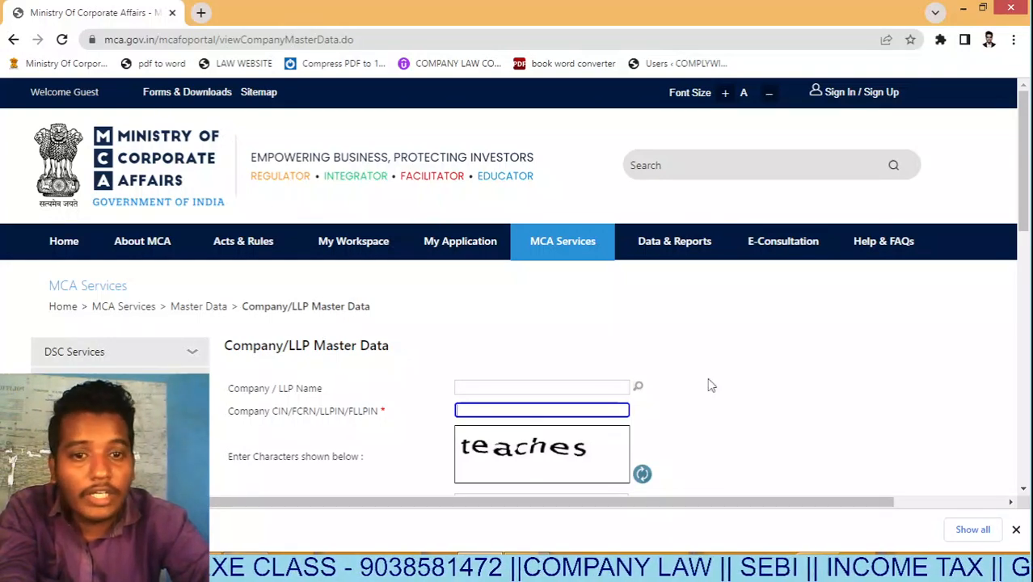
pyautogui.click(639, 389)
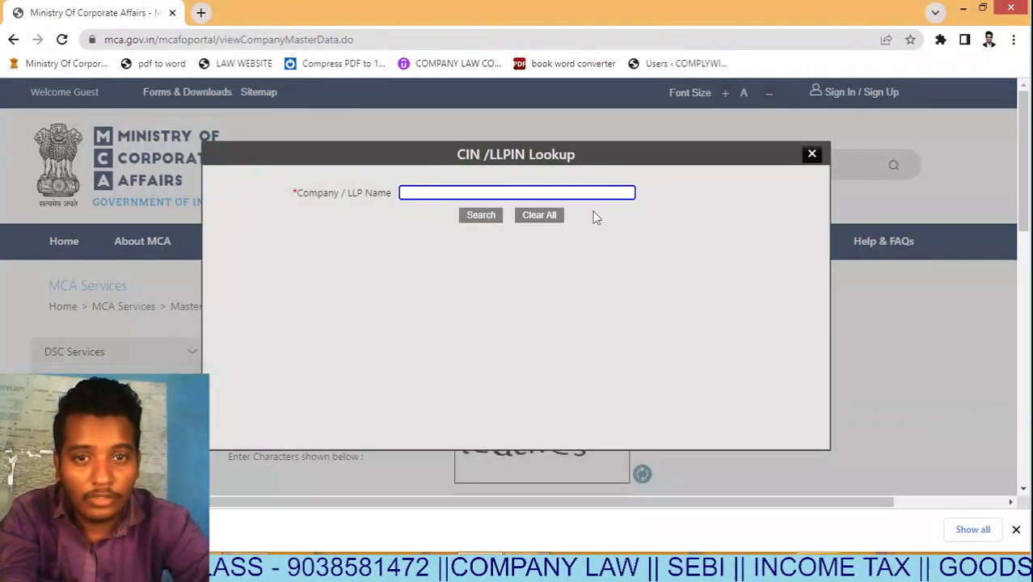
# Search the lookup for 'sande' and pick SANDEEP AGRO PVT LTD from the results.
pyautogui.click(577, 193)
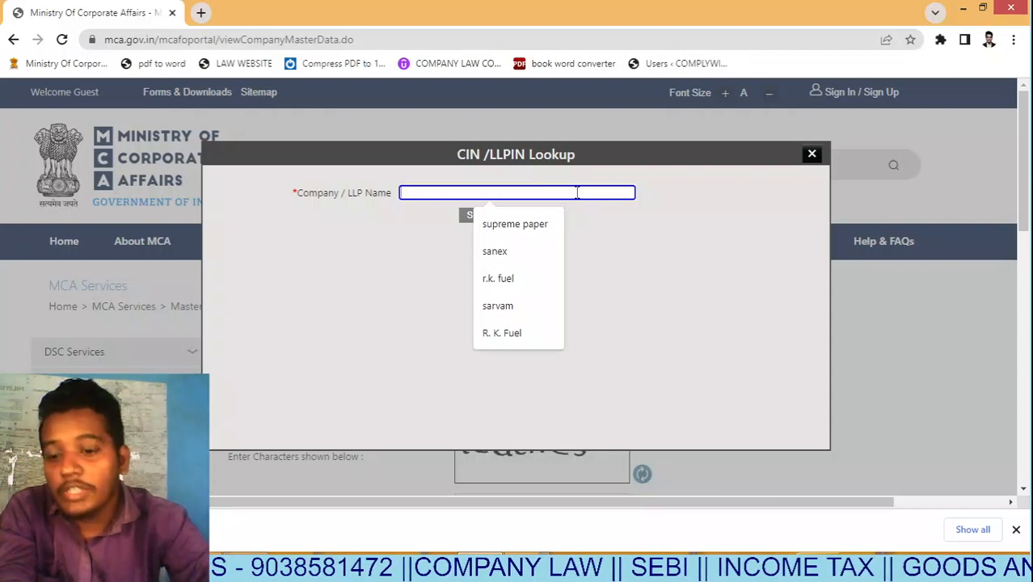
pyautogui.write('sandeep')
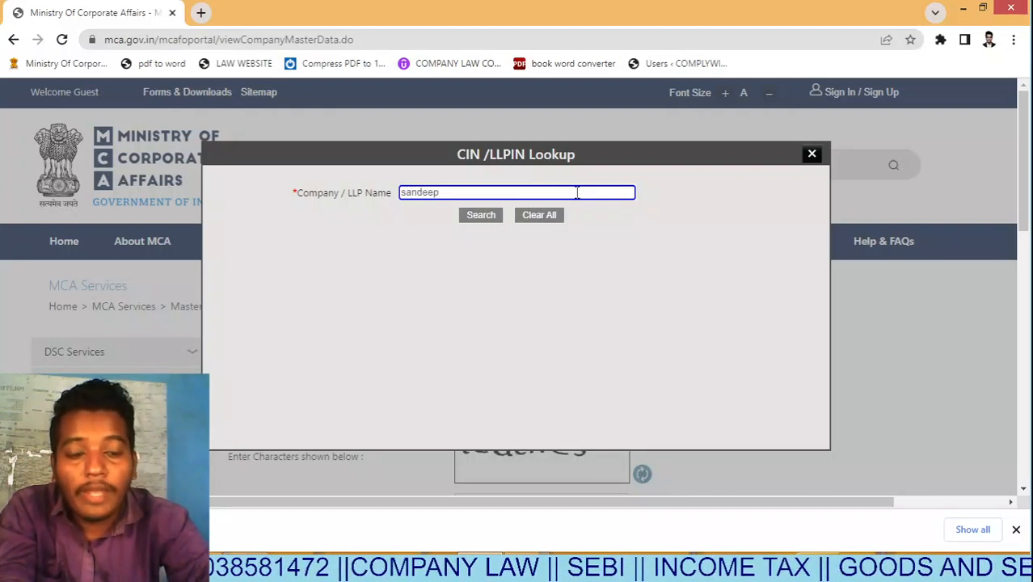
pyautogui.hotkey('ctrl', 'a')
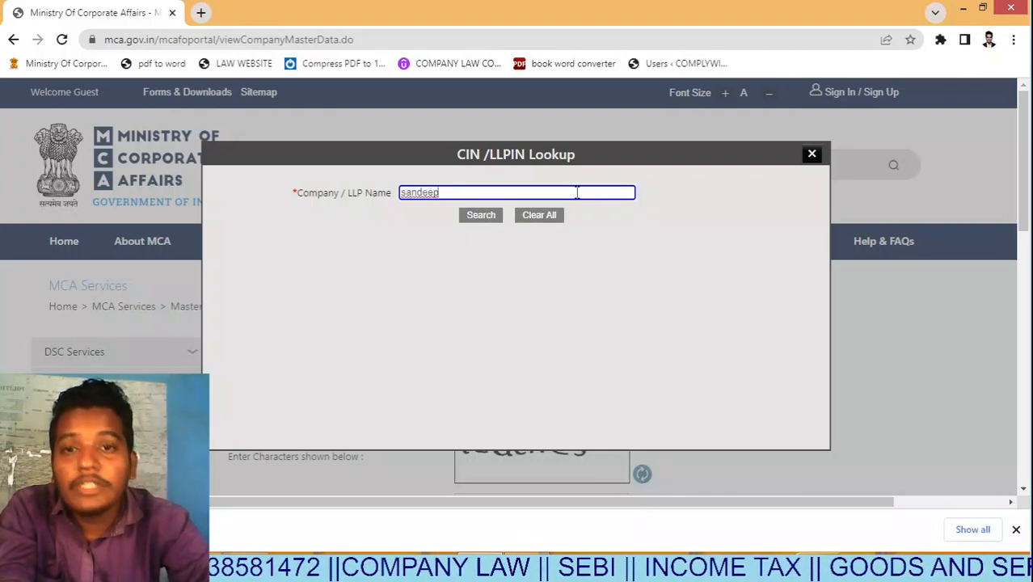
pyautogui.press('Return')
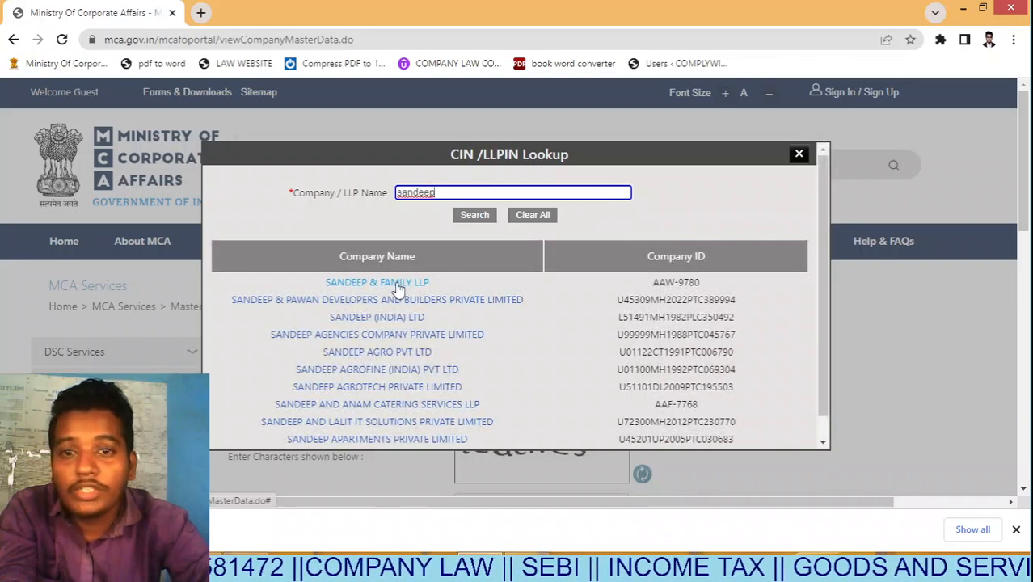
pyautogui.click(424, 357)
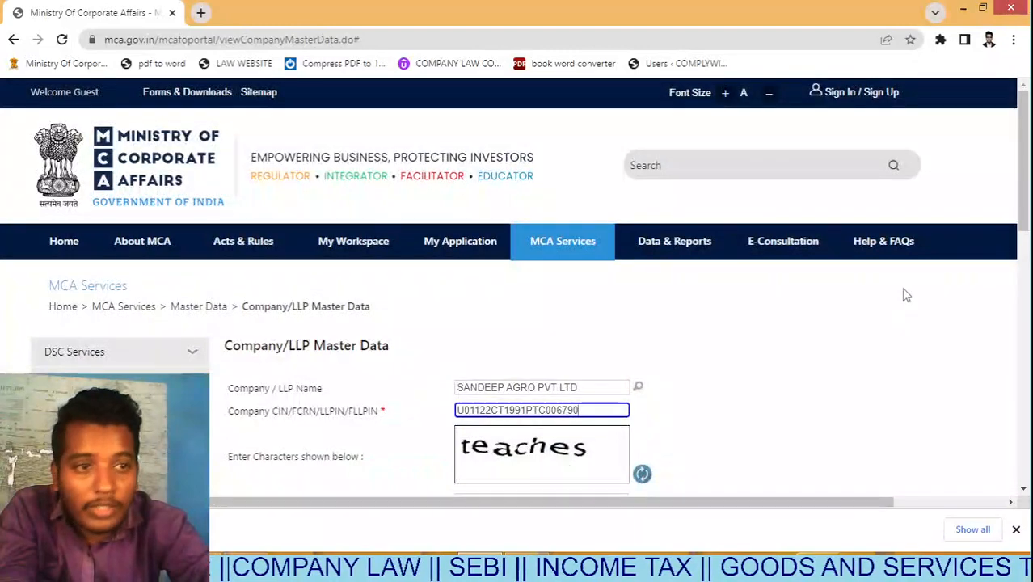
# Enter the captcha and submit to view the company's status, charges and four directors.
pyautogui.moveTo(1025, 198); pyautogui.dragTo(1028, 257)
pyautogui.click(538, 329)
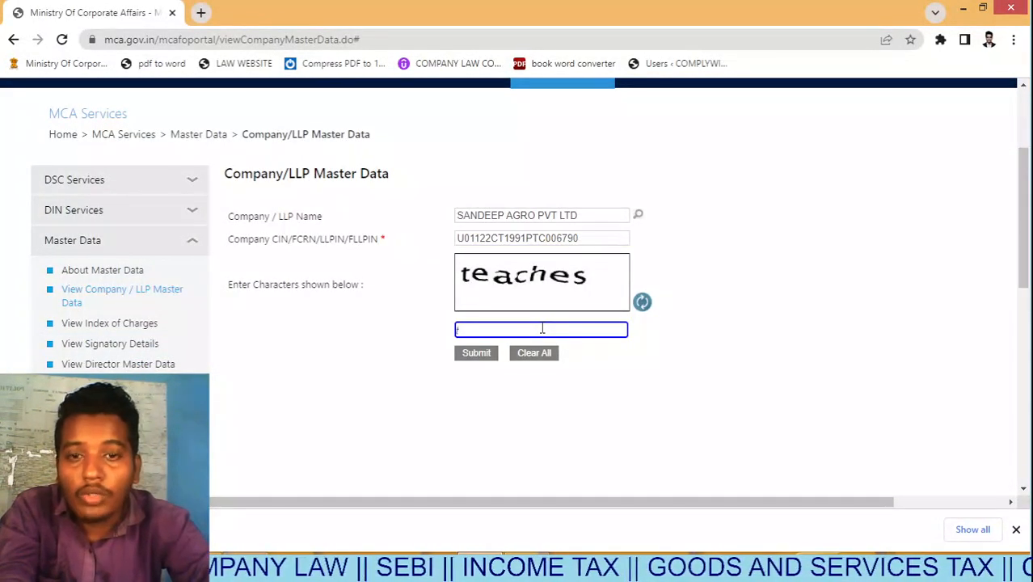
pyautogui.write('teaches')
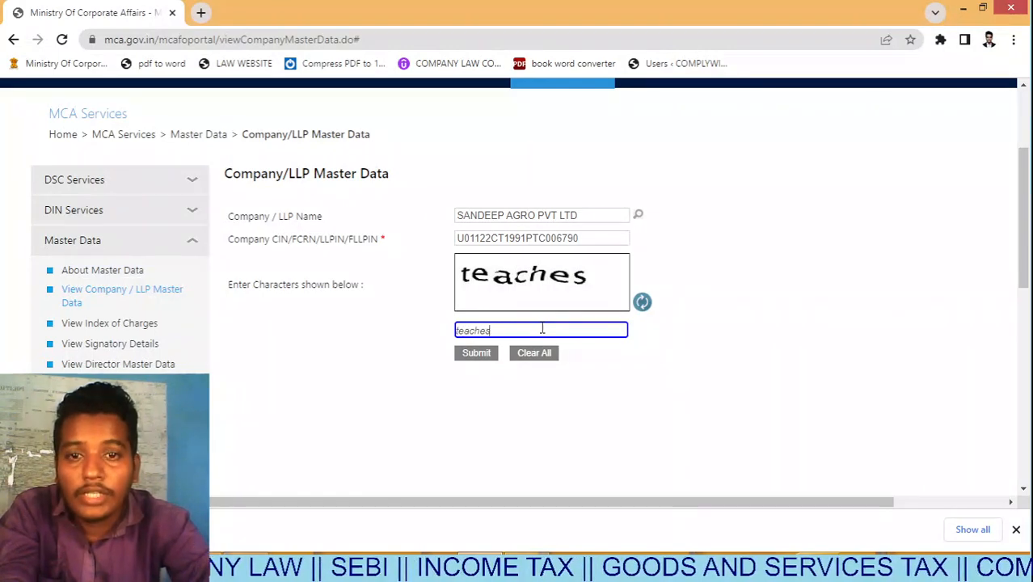
pyautogui.press('Return')
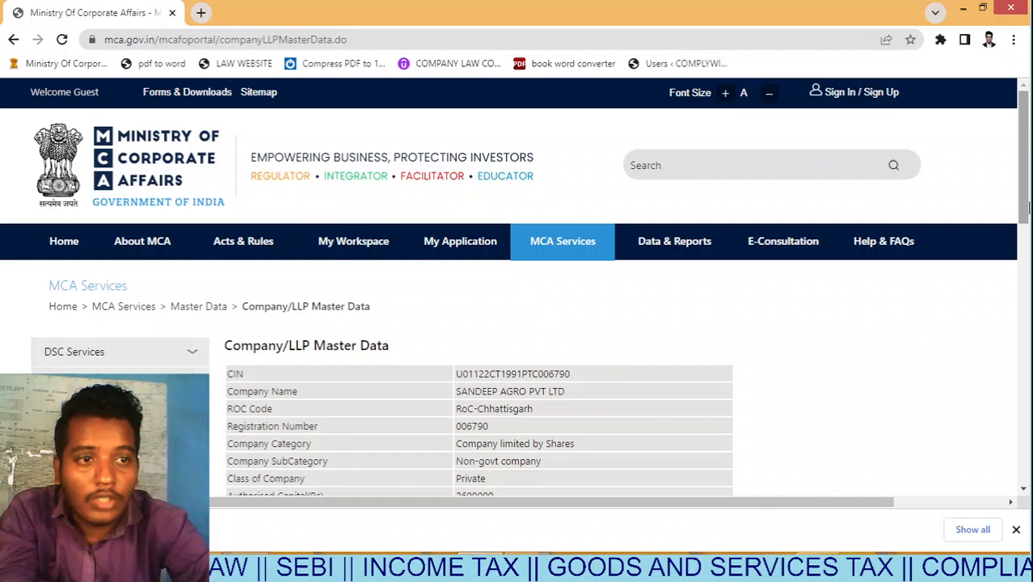
pyautogui.moveTo(1027, 215); pyautogui.dragTo(1029, 388)
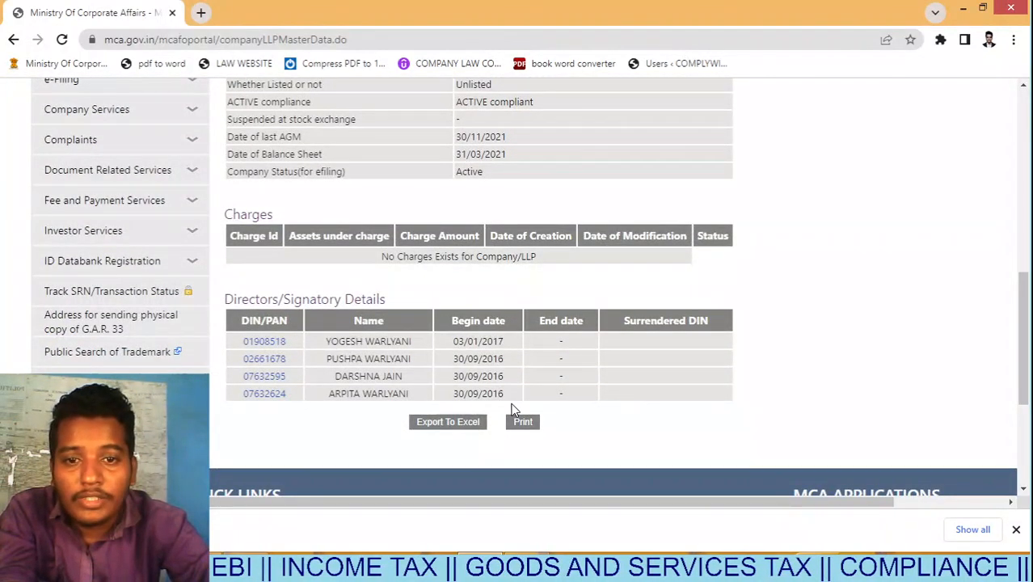
# Review directors, address and company name on MCA master data, then copy CIN U01122CT1991PTC006790 for the form.
pyautogui.moveTo(511, 399); pyautogui.dragTo(281, 337)
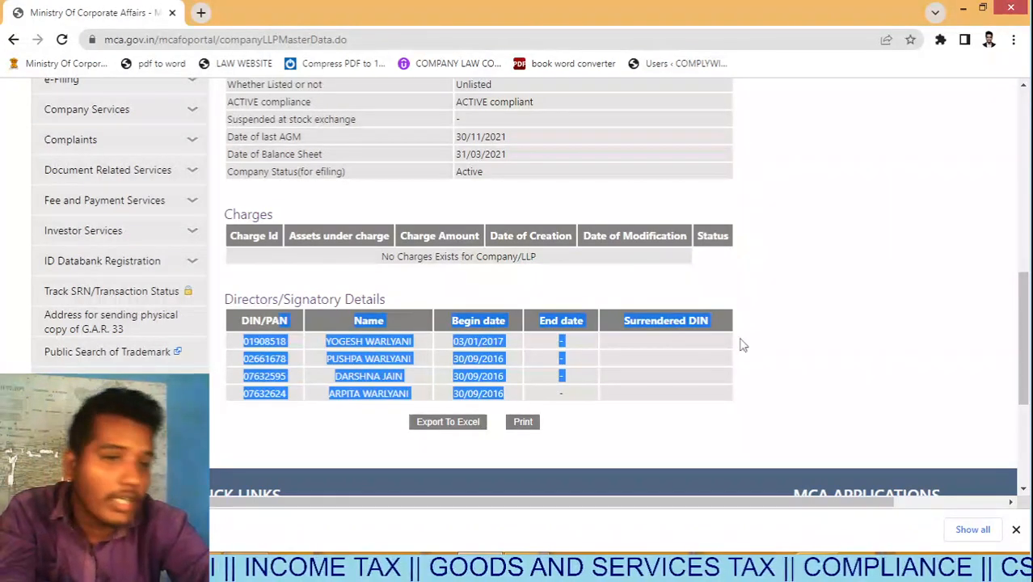
pyautogui.moveTo(1026, 334); pyautogui.dragTo(1028, 227)
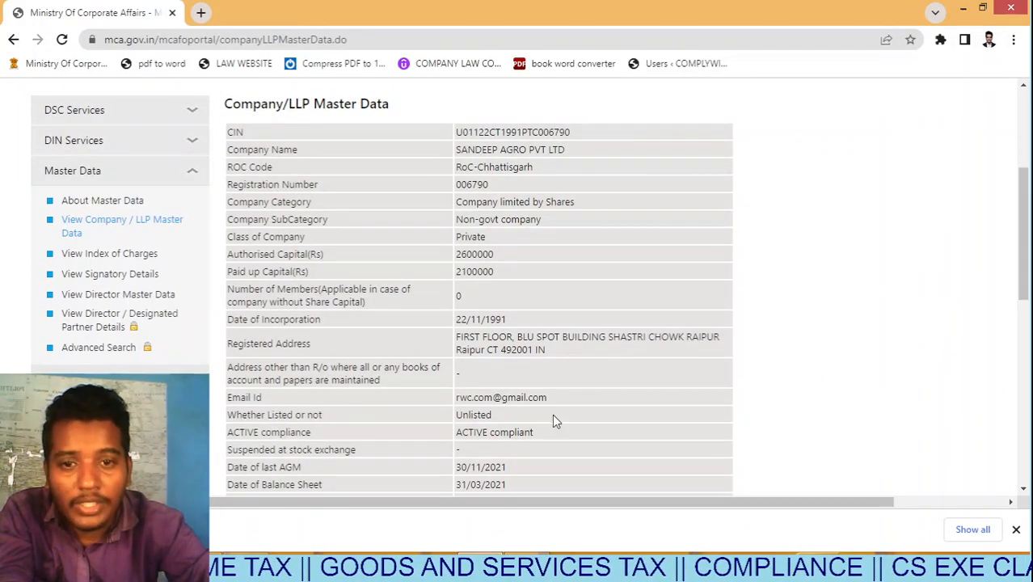
pyautogui.moveTo(486, 352); pyautogui.dragTo(463, 352)
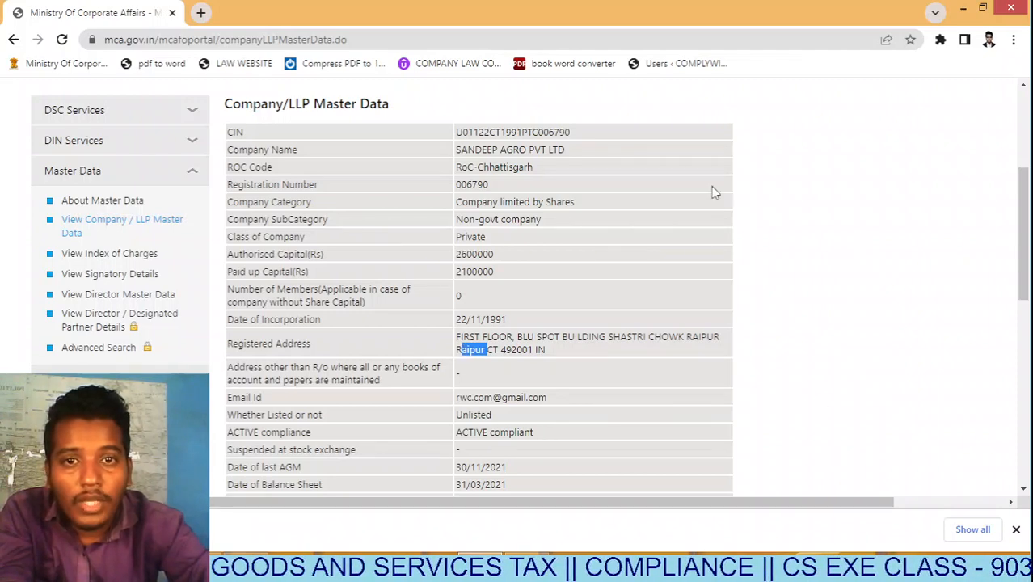
pyautogui.moveTo(550, 160); pyautogui.dragTo(445, 170)
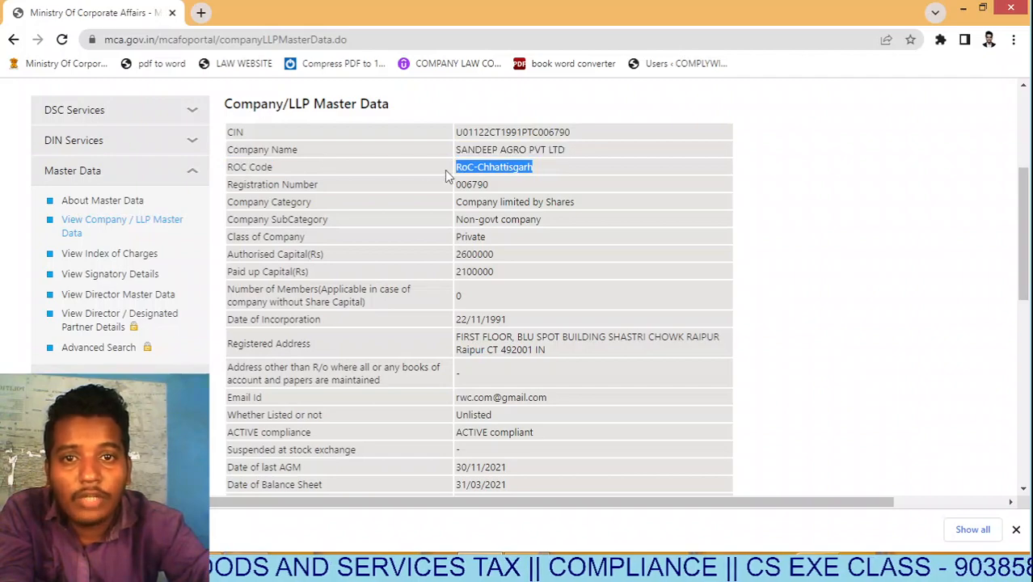
pyautogui.moveTo(1026, 232); pyautogui.dragTo(1030, 171)
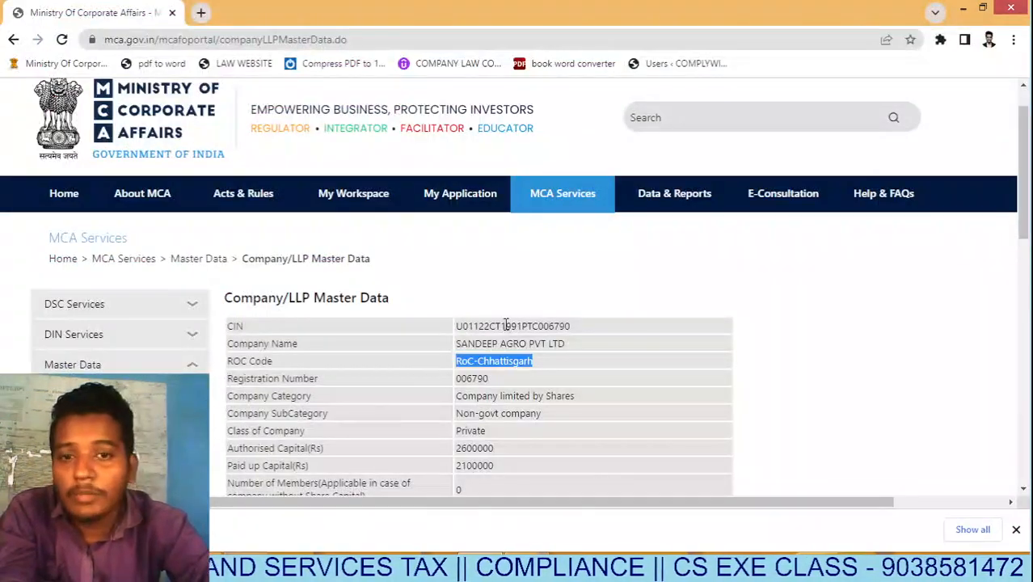
pyautogui.doubleClick(492, 327)
pyautogui.hotkey('ctrl', 'c')
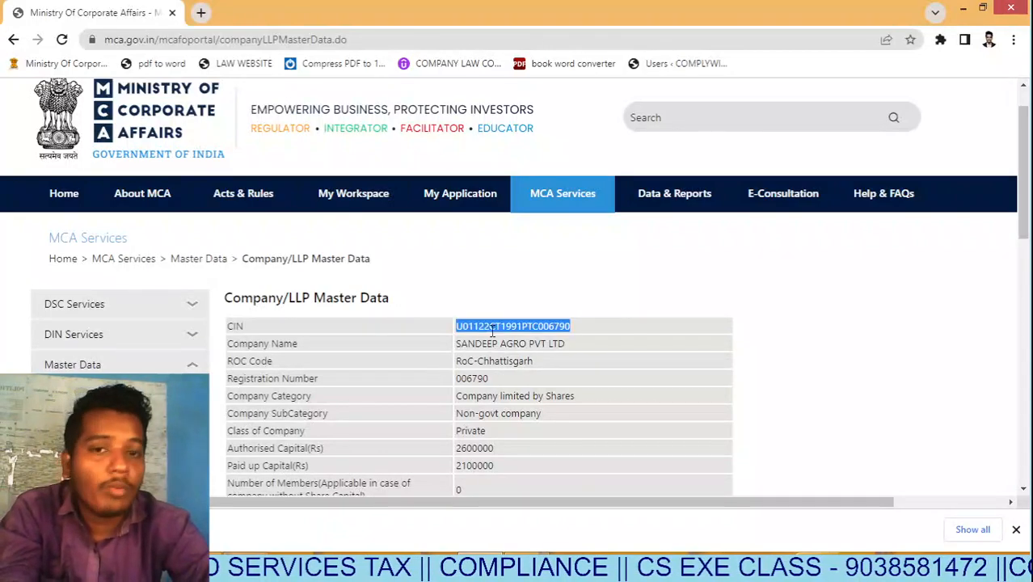
pyautogui.hotkey('alt', 'Tab')
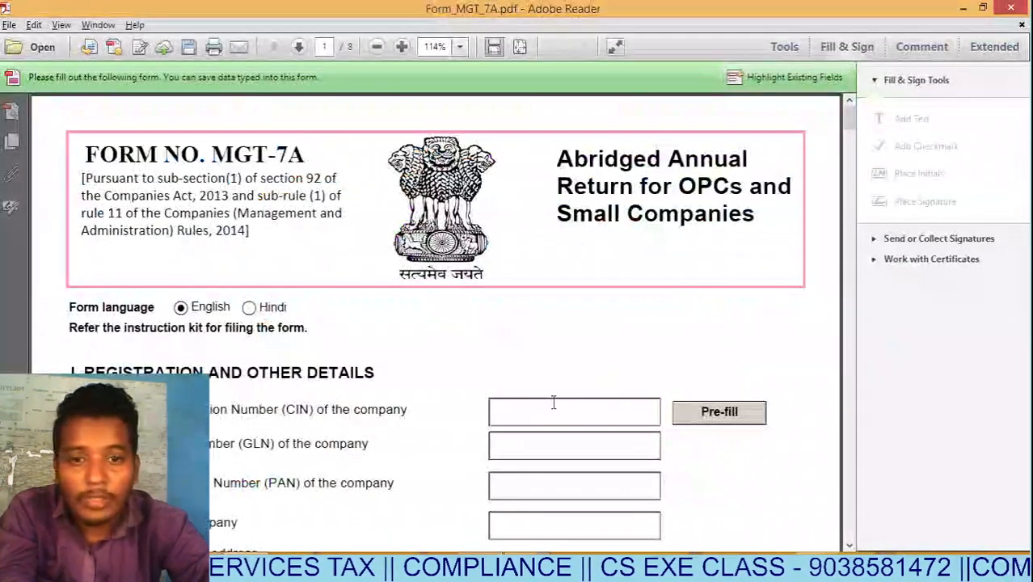
# Paste CIN U01122CT1991PTC006790 into the MGT-7A form and request Pre-fill of company details.
pyautogui.click(858, 51)
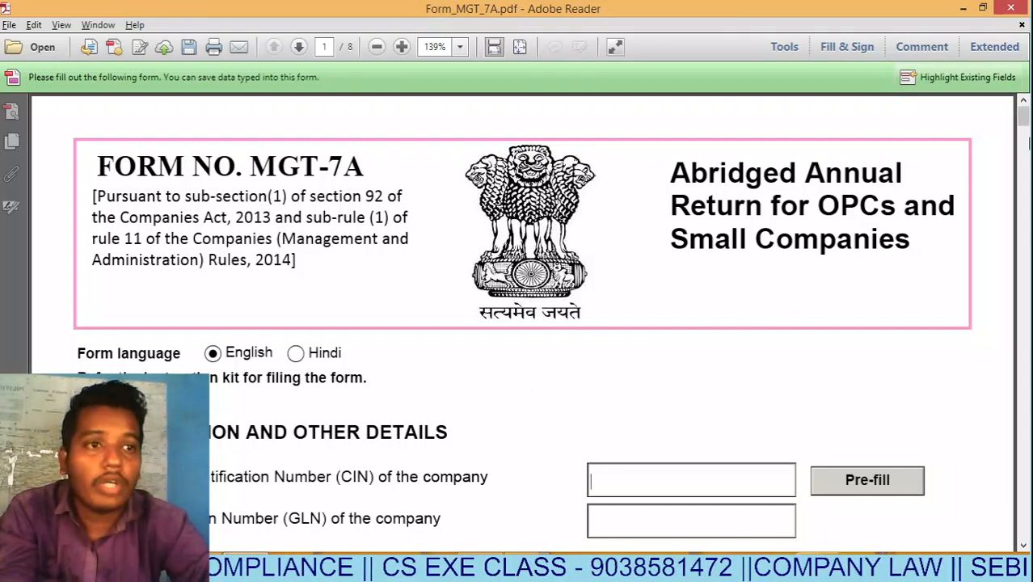
pyautogui.moveTo(1023, 117); pyautogui.dragTo(1025, 142)
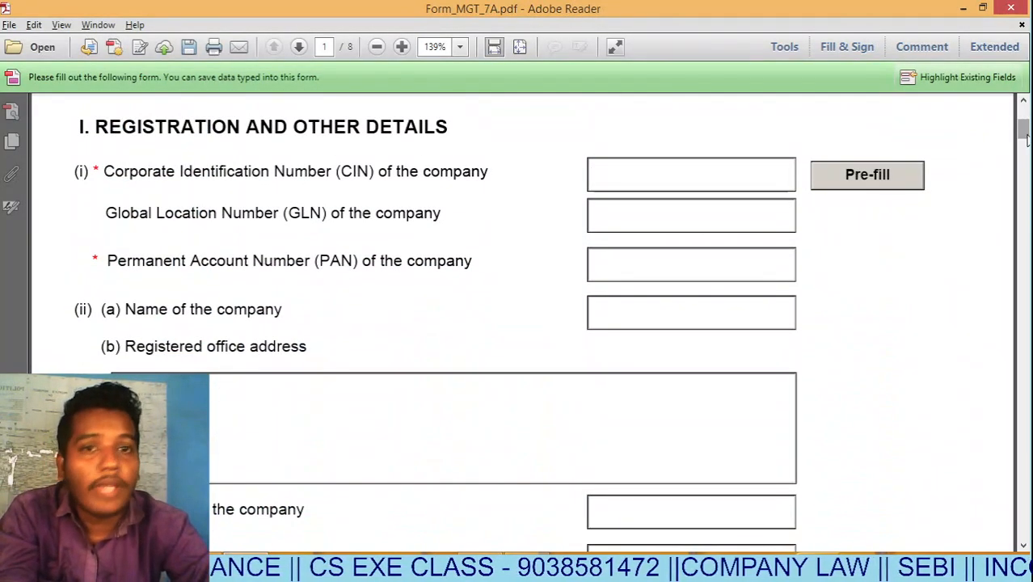
pyautogui.hotkey('ctrl', 'v')
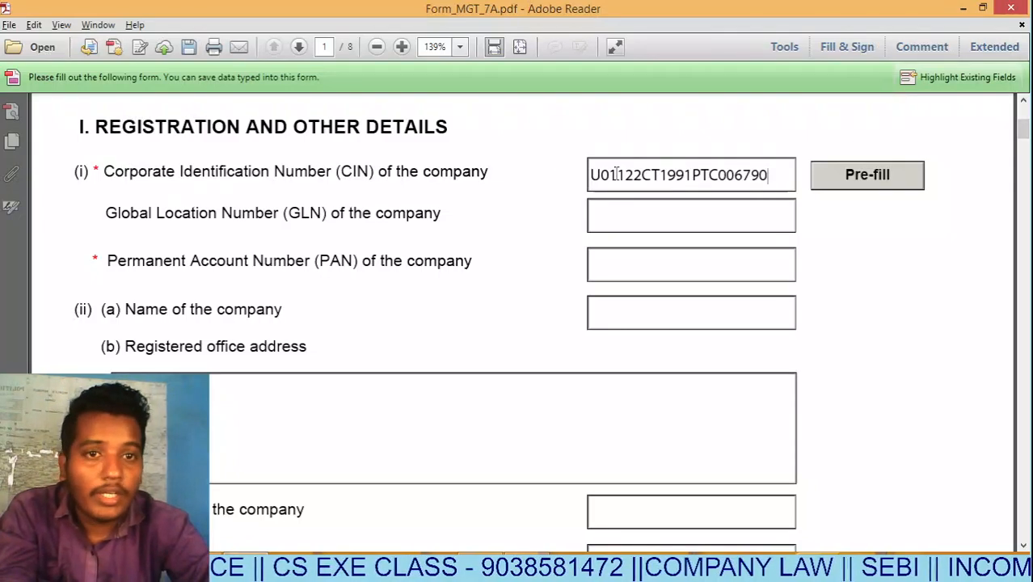
pyautogui.click(894, 186)
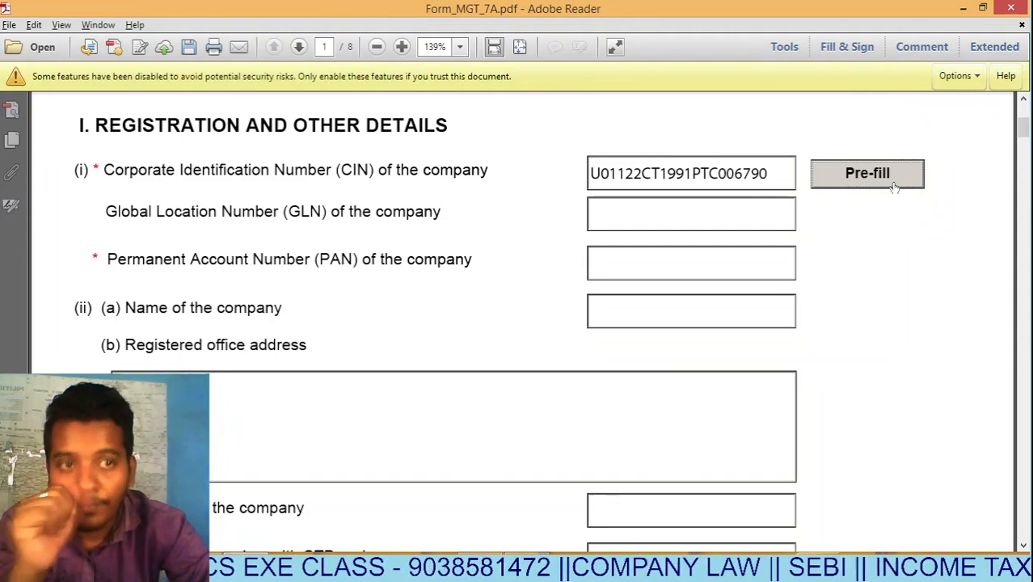
# Always trust the document so pre-fill runs, accept saving changes and skip Save As.
pyautogui.click(974, 80)
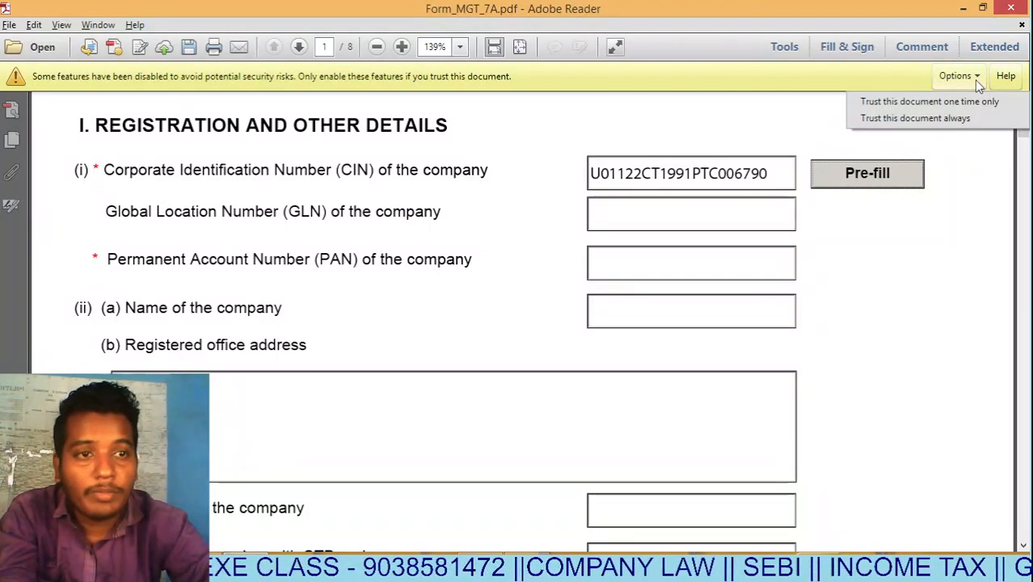
pyautogui.click(954, 120)
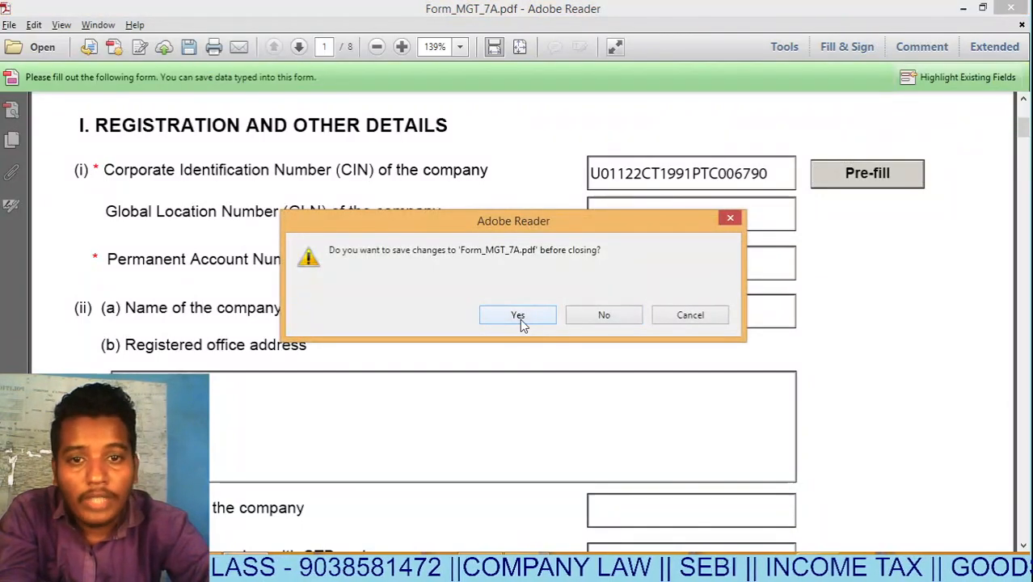
pyautogui.click(520, 319)
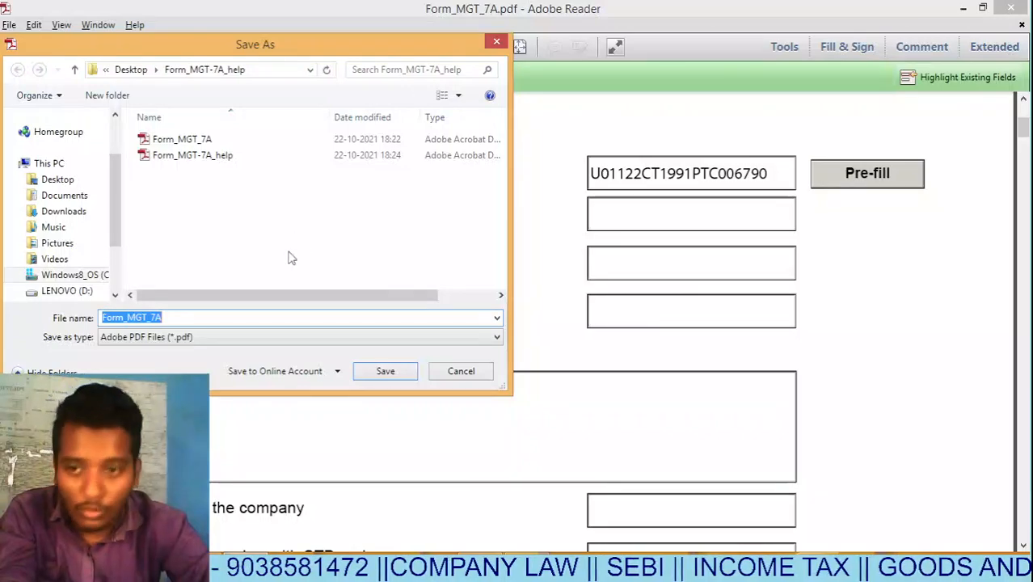
pyautogui.click(455, 372)
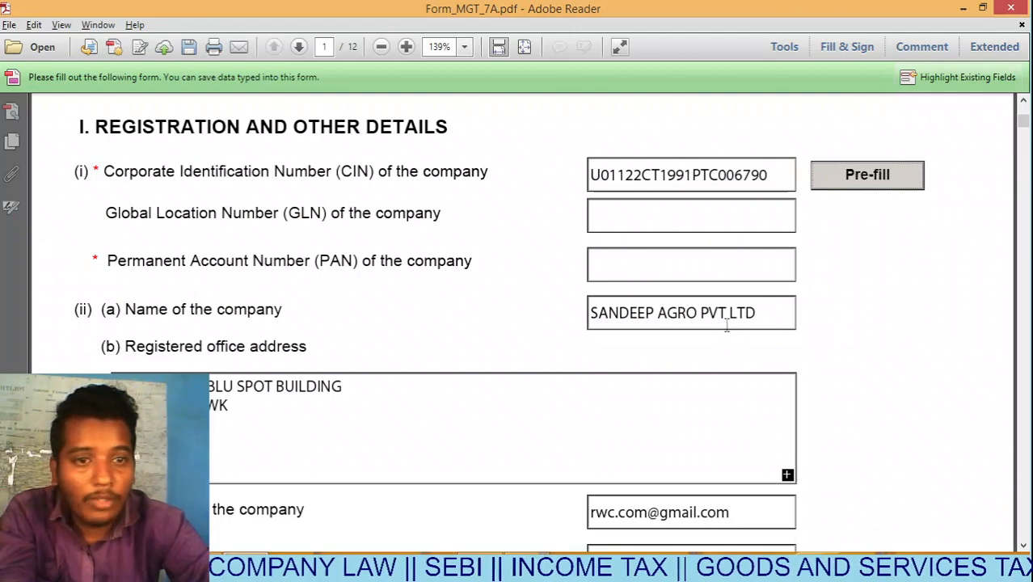
# Replace the incorrect end of the company e-mail field with the correct address.
pyautogui.moveTo(1024, 124); pyautogui.dragTo(1026, 135)
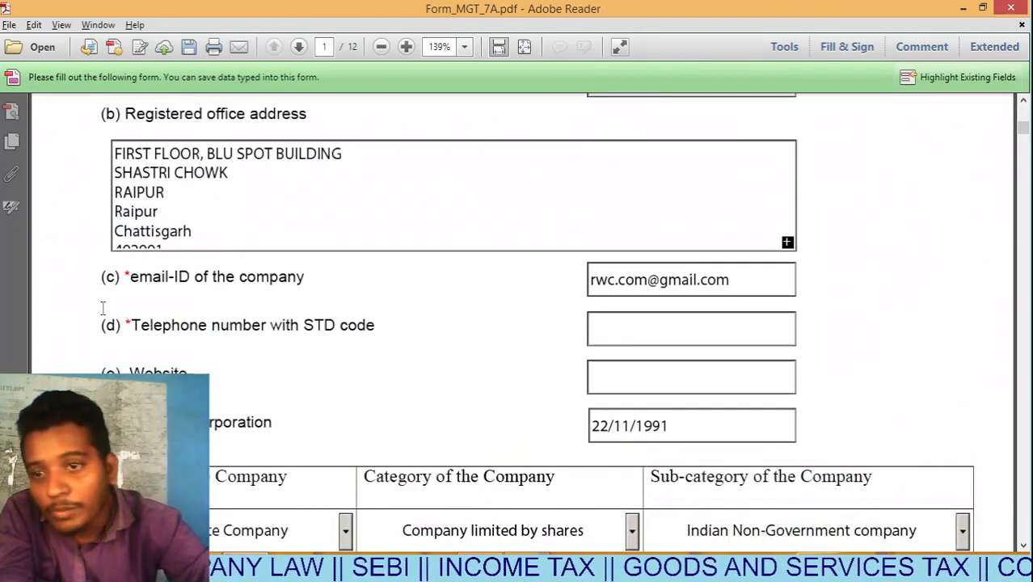
pyautogui.click(765, 279)
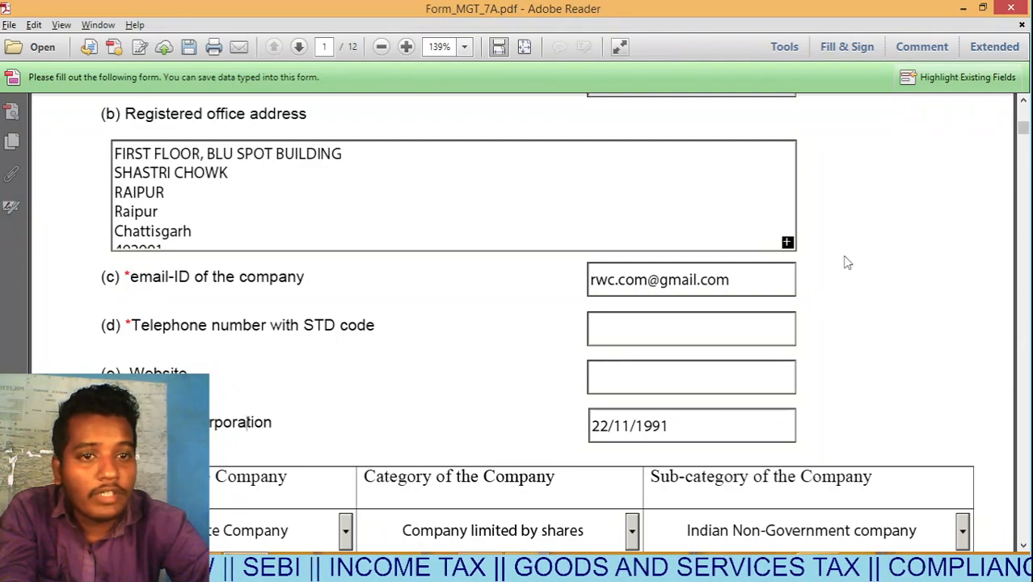
pyautogui.moveTo(740, 281); pyautogui.dragTo(636, 281)
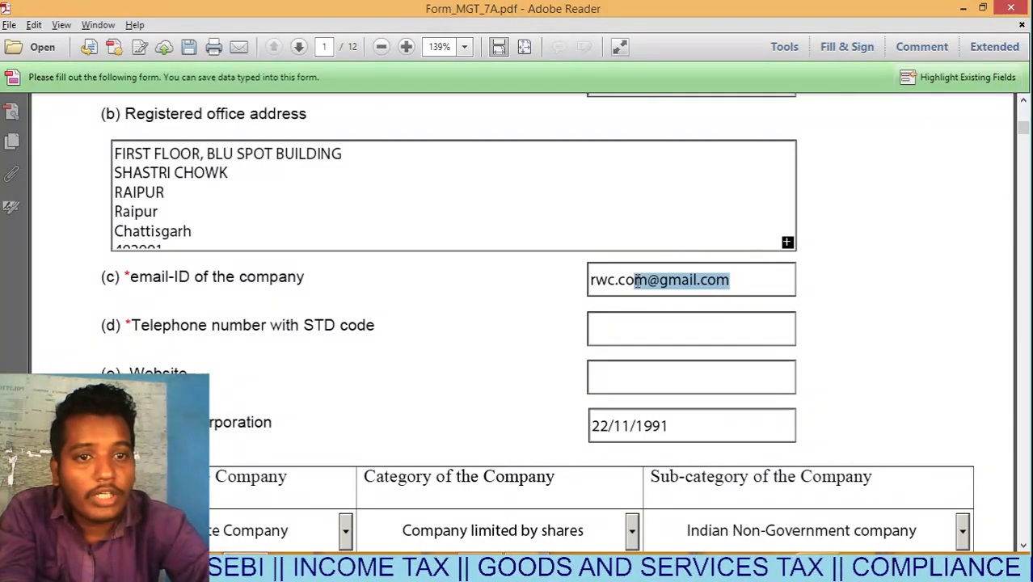
pyautogui.press('BackSpace')
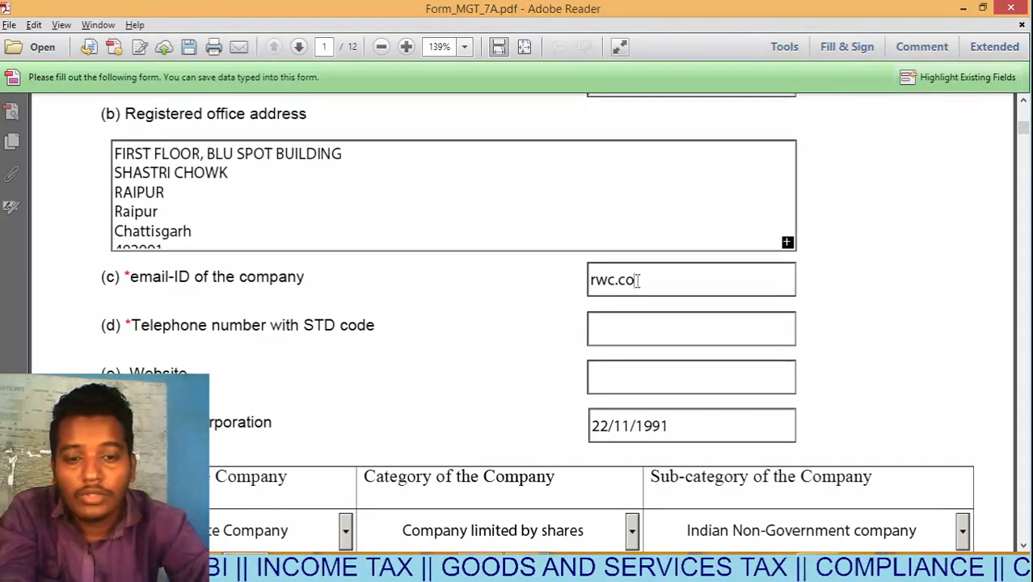
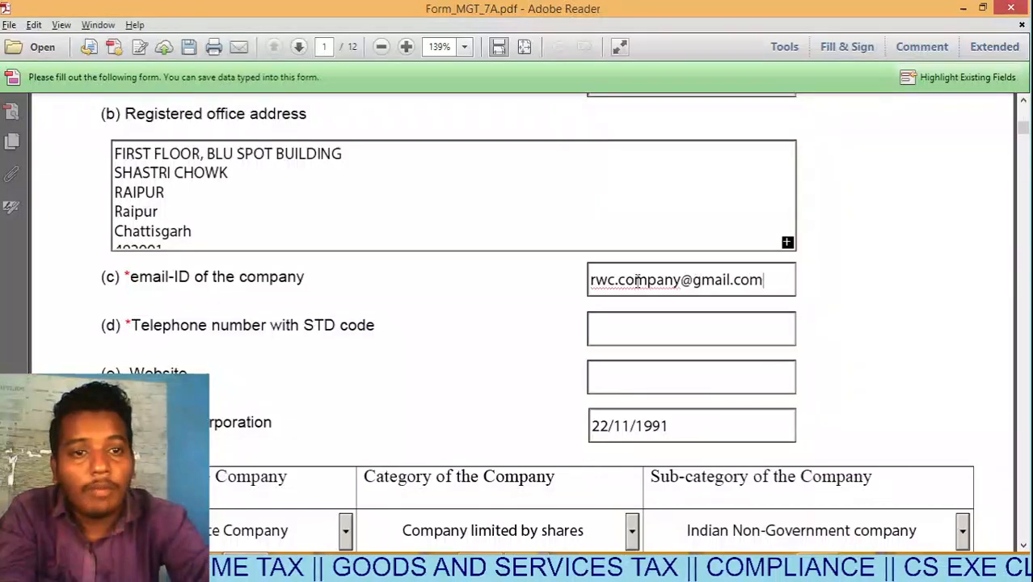
pyautogui.click(833, 290)
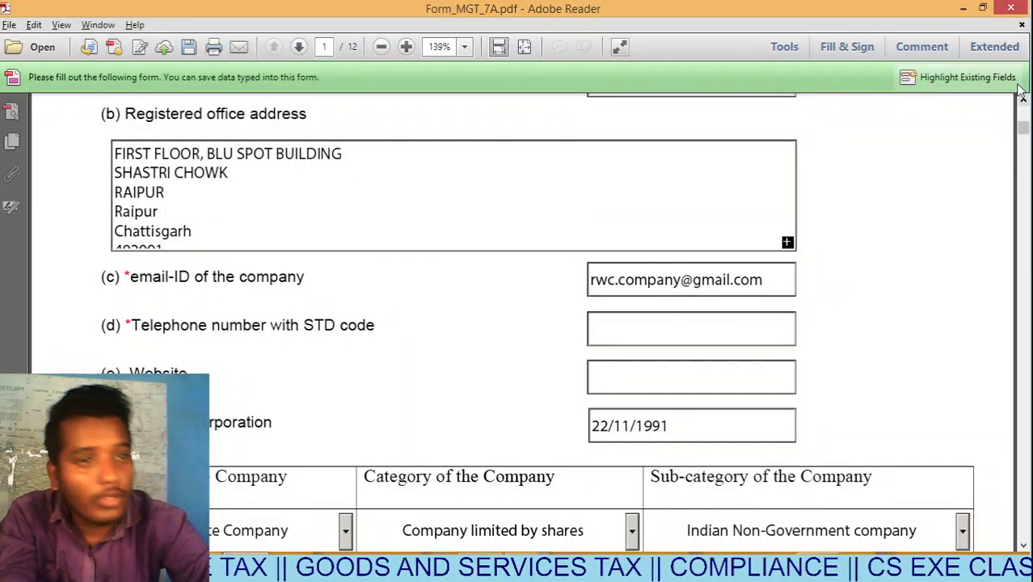
# Check the e-mail against the registered e-mail on the MCA master data page, then return.
pyautogui.hotkey('alt', 'Tab')
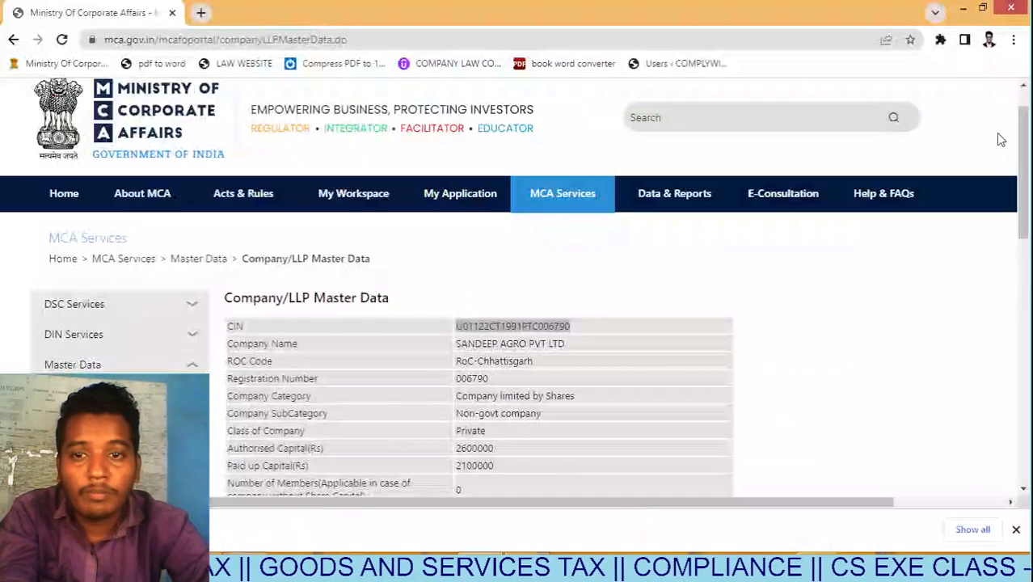
pyautogui.scroll(-2, 443, 394)
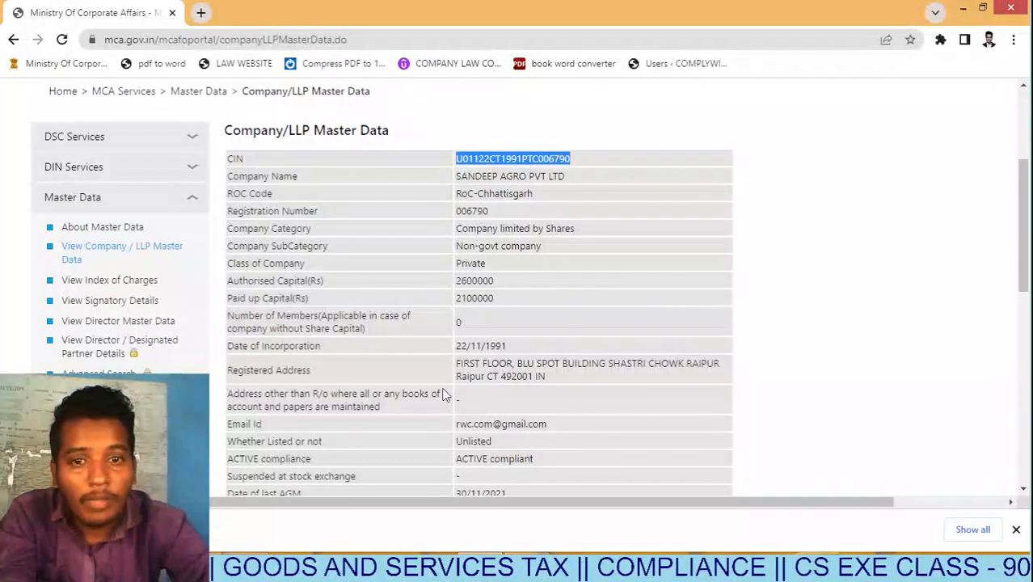
pyautogui.moveTo(550, 423); pyautogui.dragTo(465, 421)
pyautogui.hotkey('alt', 'Tab')
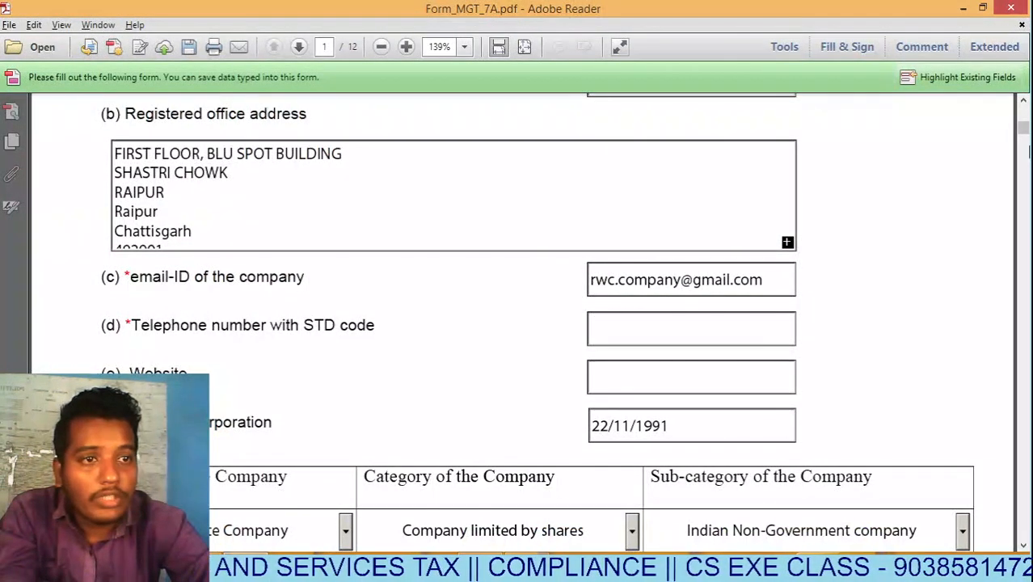
# Mark item (vi) of the MGT-7A form as Small Company.
pyautogui.moveTo(1025, 134); pyautogui.dragTo(1025, 139)
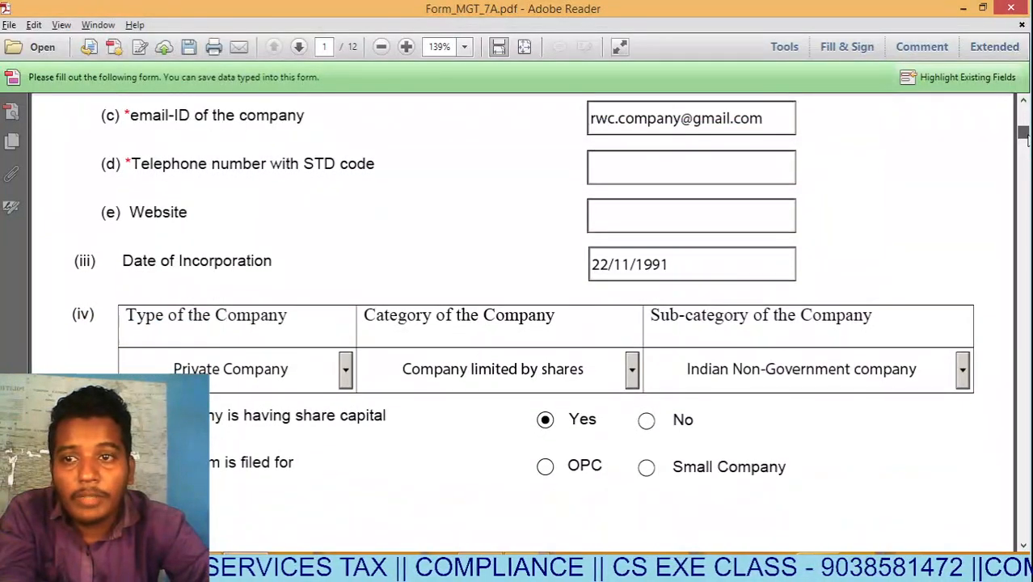
pyautogui.click(662, 207)
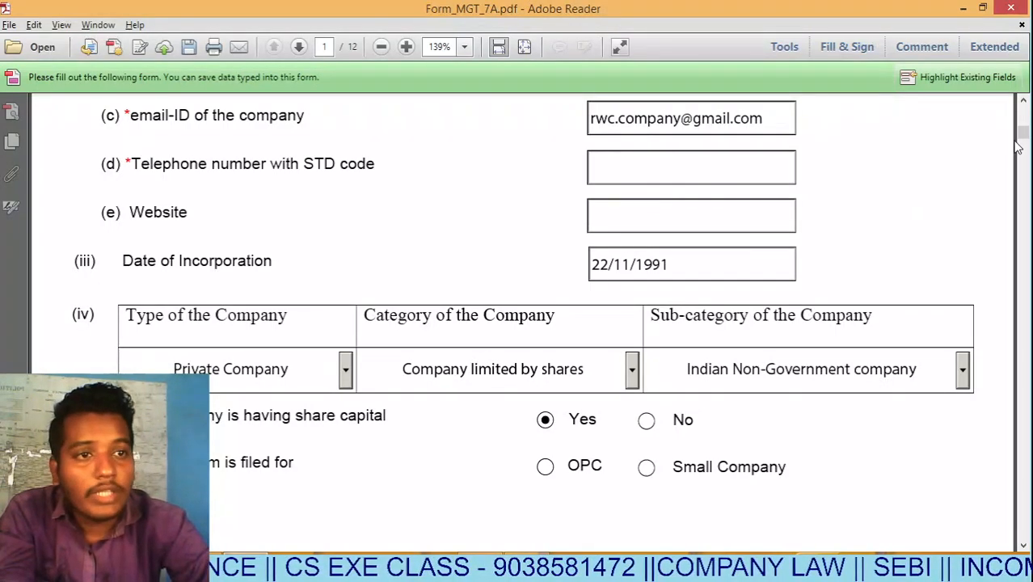
pyautogui.moveTo(1023, 133); pyautogui.dragTo(1024, 139)
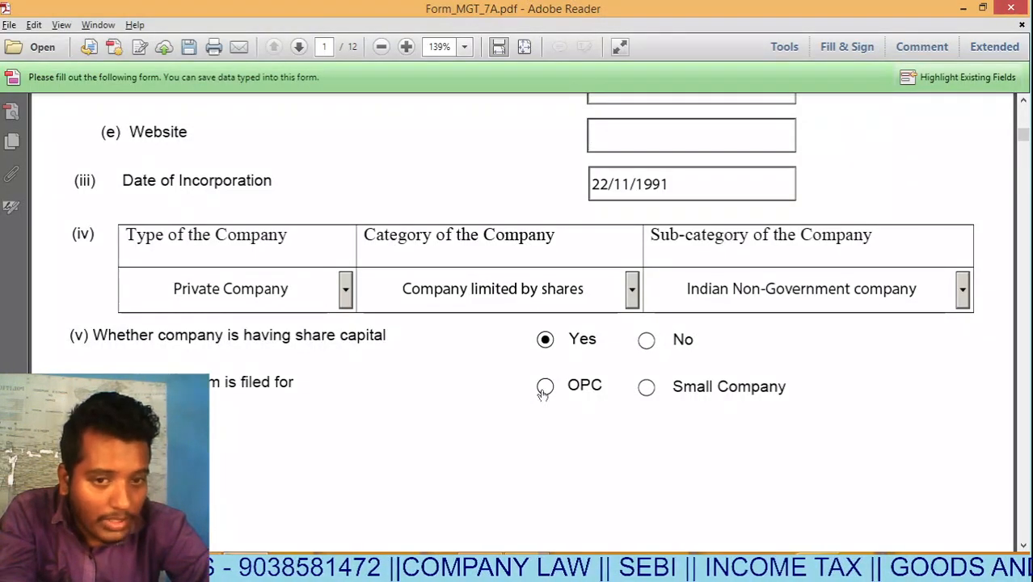
pyautogui.click(648, 389)
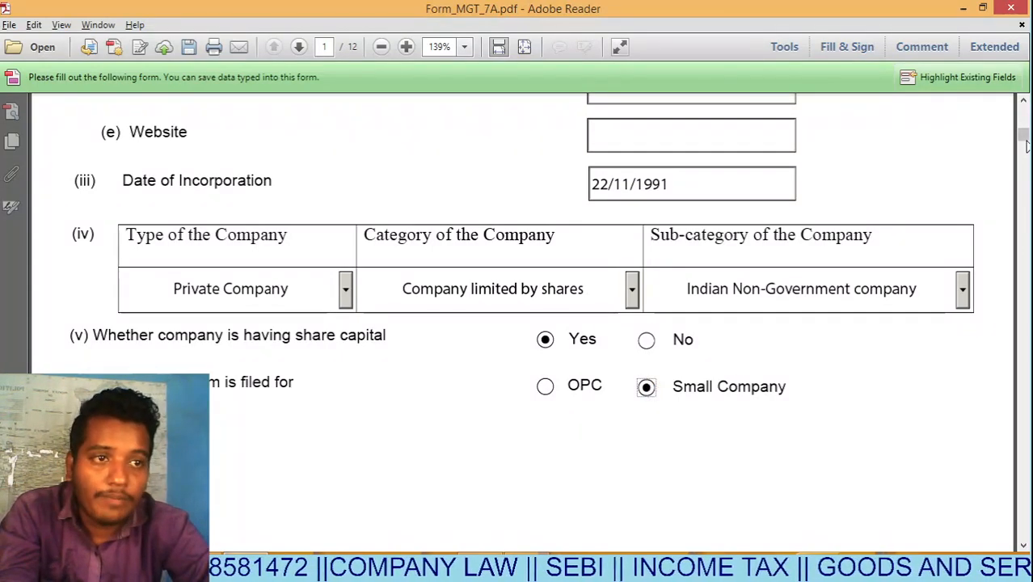
pyautogui.moveTo(1023, 137); pyautogui.dragTo(1027, 154)
# Set the Financial year From date to 01/04/2021 using the date picker.
pyautogui.click(302, 224)
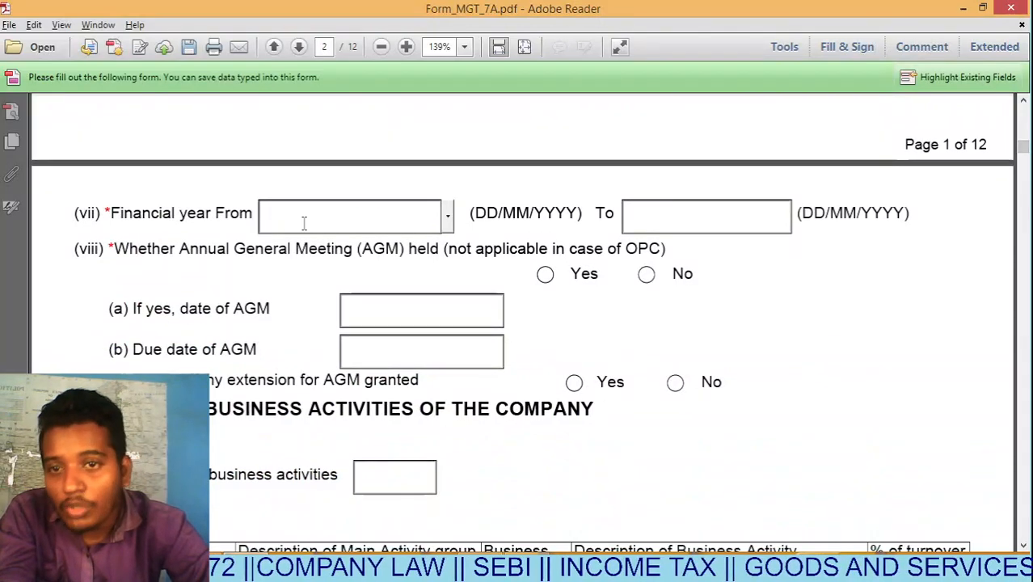
pyautogui.click(447, 216)
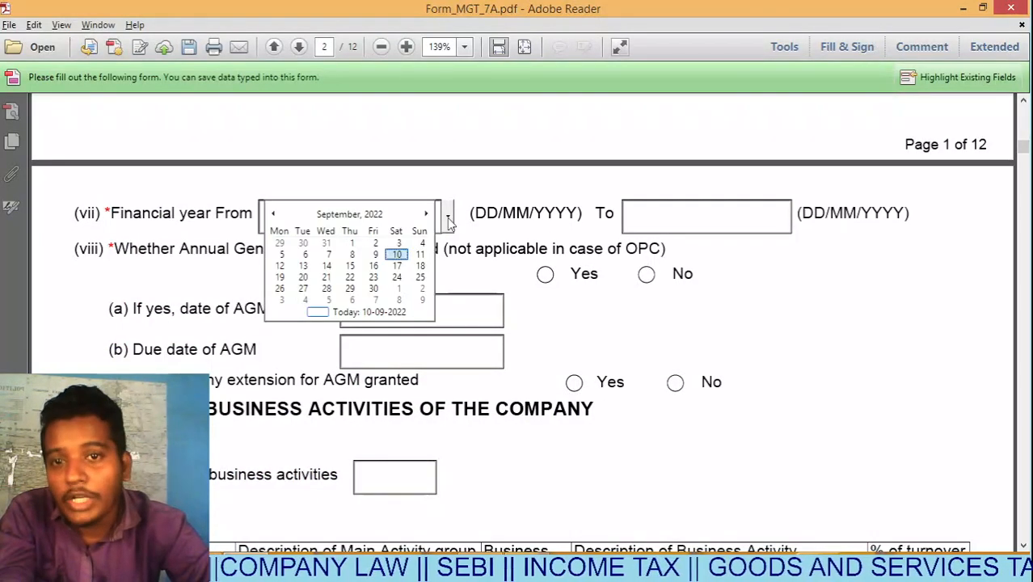
pyautogui.click(296, 217)
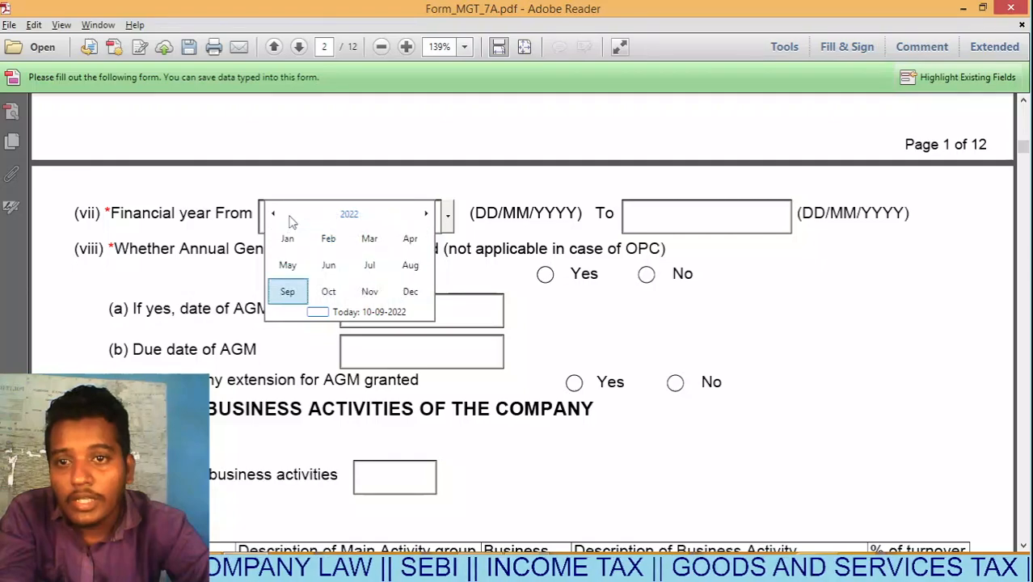
pyautogui.click(273, 216)
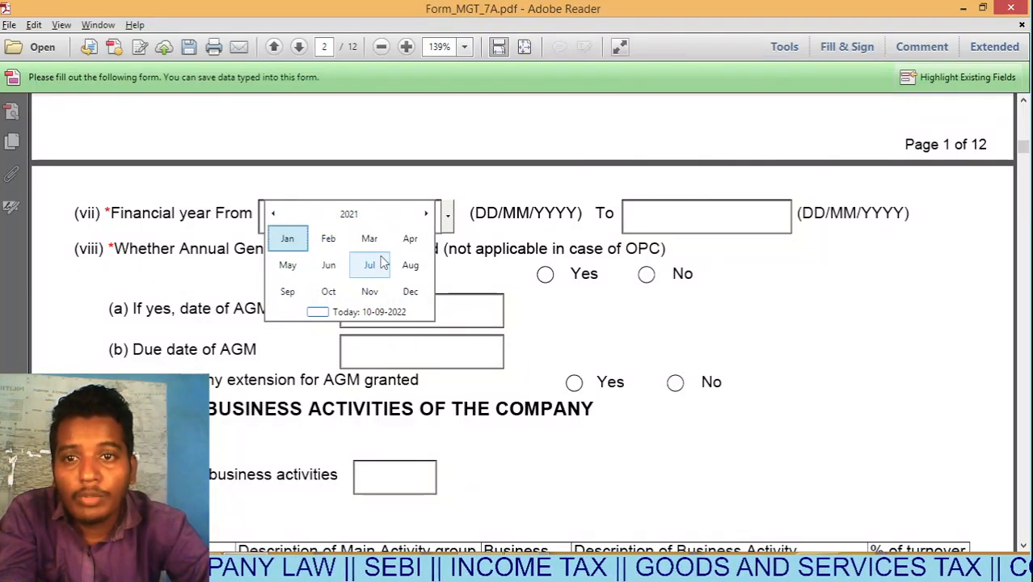
pyautogui.click(375, 241)
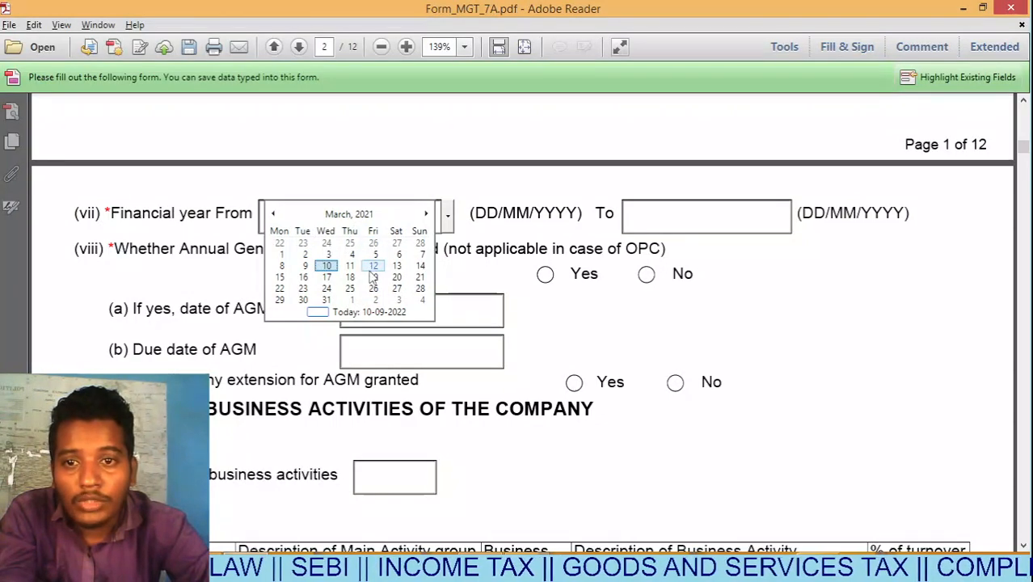
pyautogui.click(351, 301)
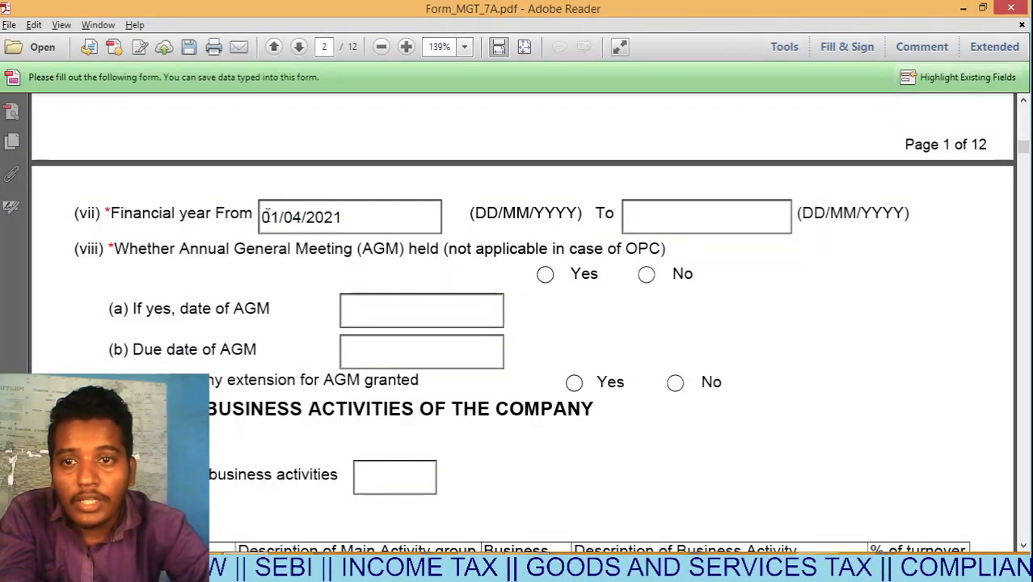
# Set the Financial year To date to 31/03/2022 using the date picker.
pyautogui.click(658, 210)
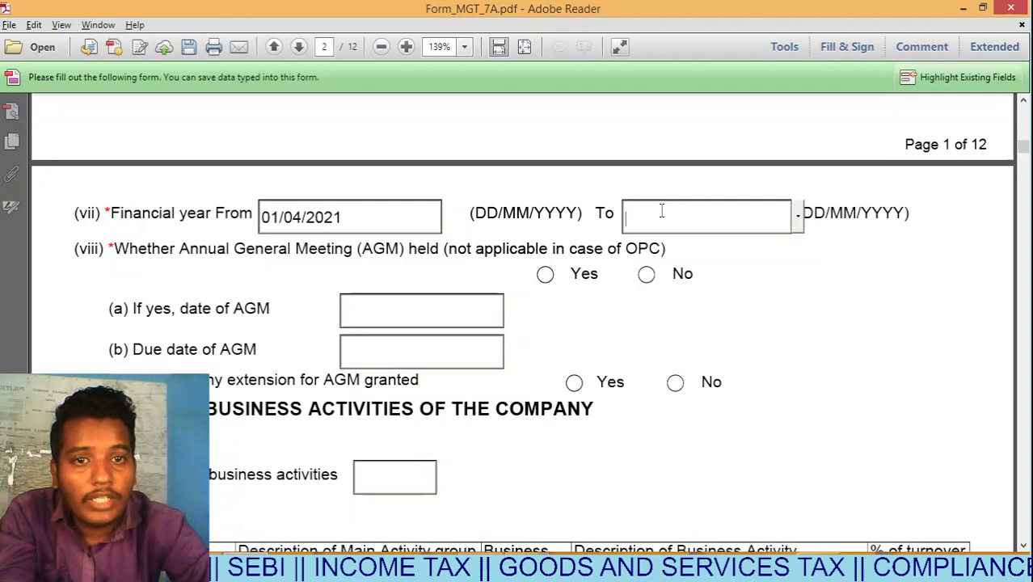
pyautogui.click(804, 226)
pyautogui.click(703, 215)
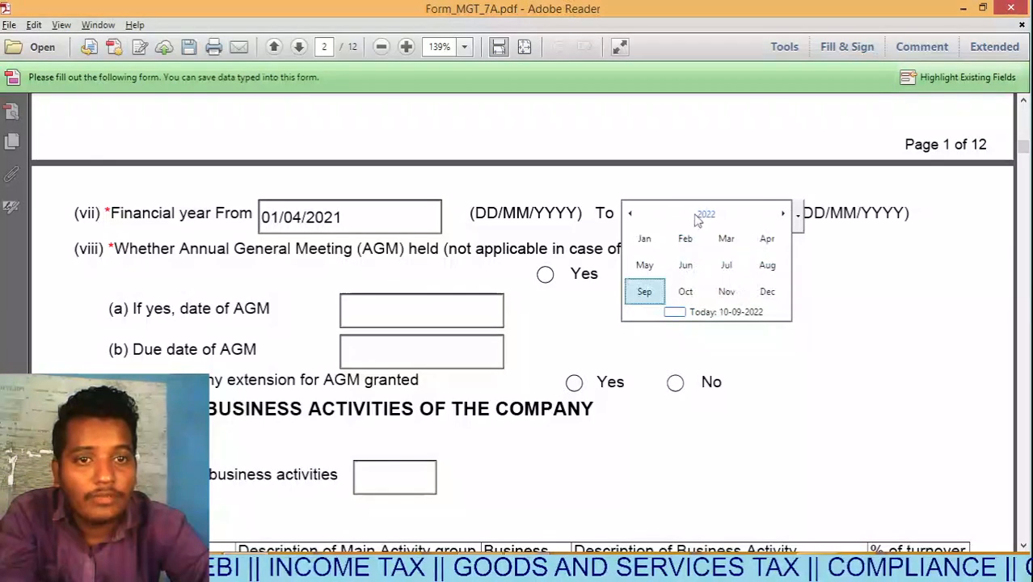
pyautogui.click(729, 243)
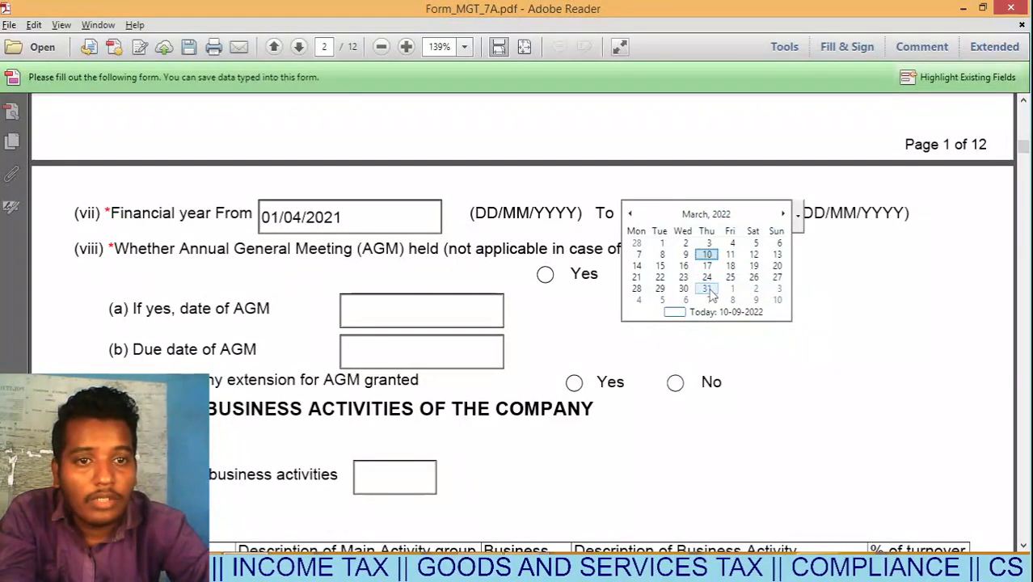
pyautogui.click(707, 295)
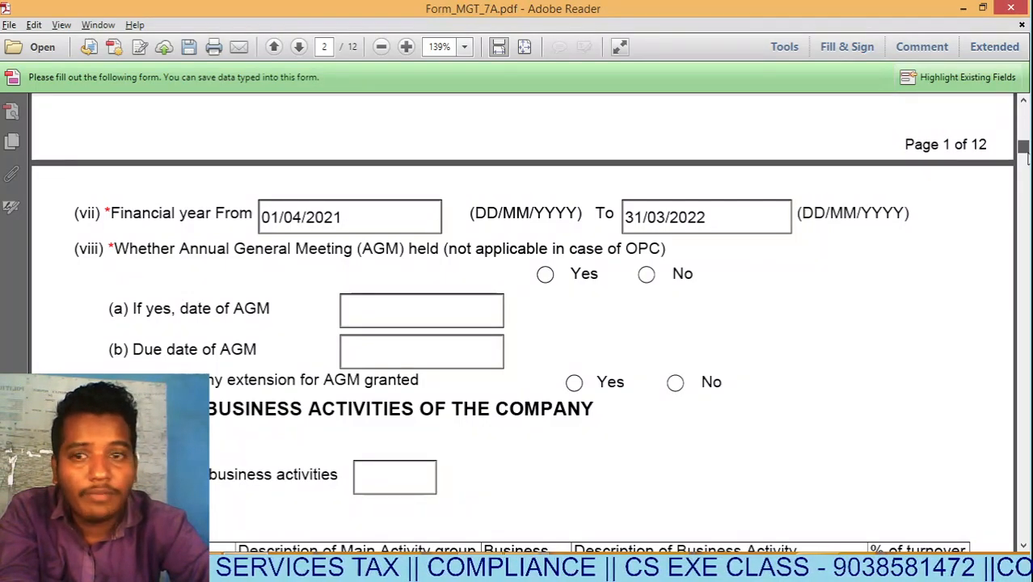
pyautogui.moveTo(1024, 154); pyautogui.dragTo(1025, 158)
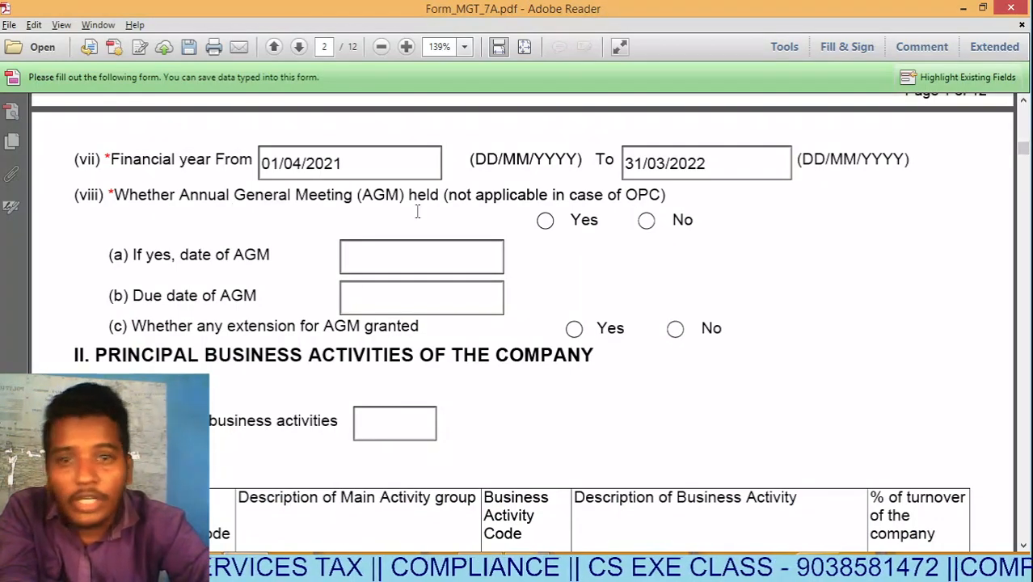
# Note the 'not applicable in case of OPC' remark, leave the AGM date blank and go to OneNote.
pyautogui.moveTo(450, 200)
pyautogui.mouseDown()
pyautogui.moveTo(668, 189)
pyautogui.moveTo(544, 219)
pyautogui.moveTo(450, 203)
pyautogui.mouseUp()
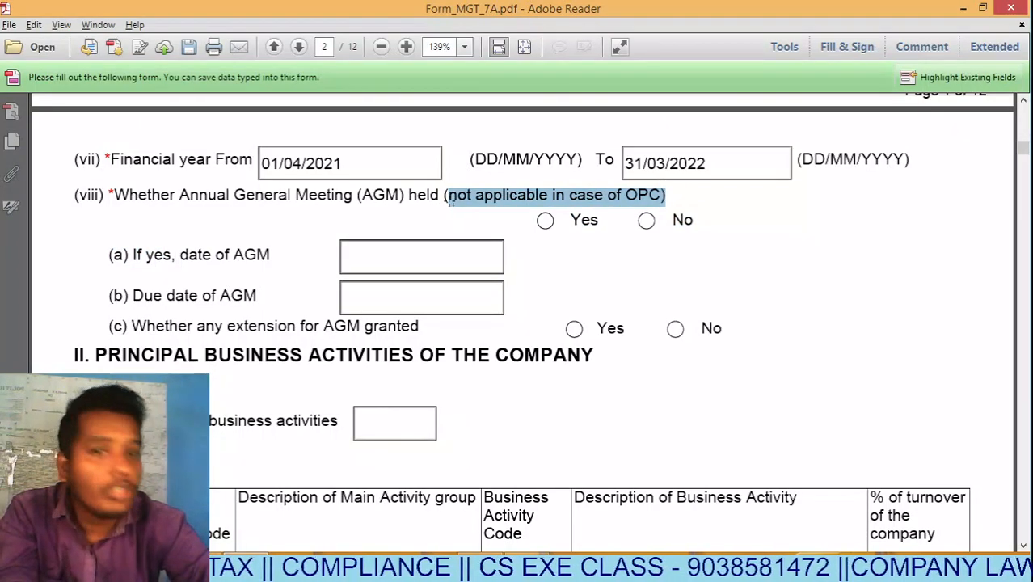
pyautogui.scroll(5, 756, 210)
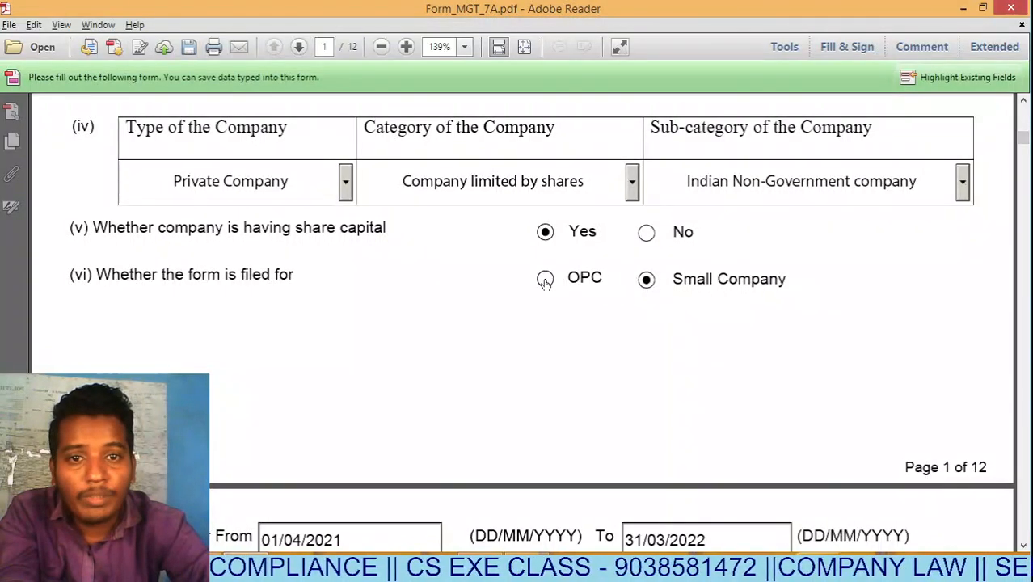
pyautogui.moveTo(1023, 139); pyautogui.dragTo(1023, 154)
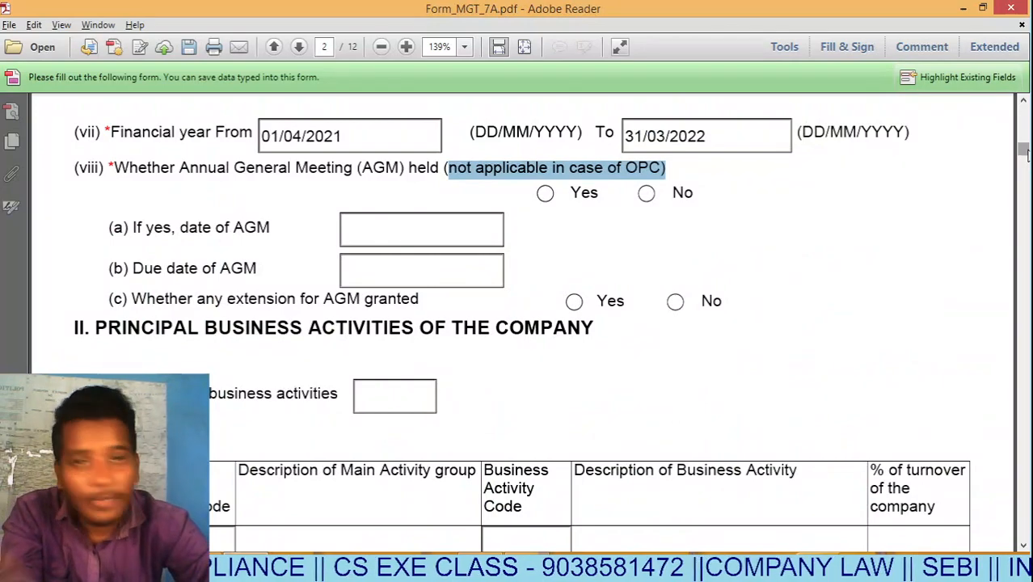
pyautogui.click(416, 230)
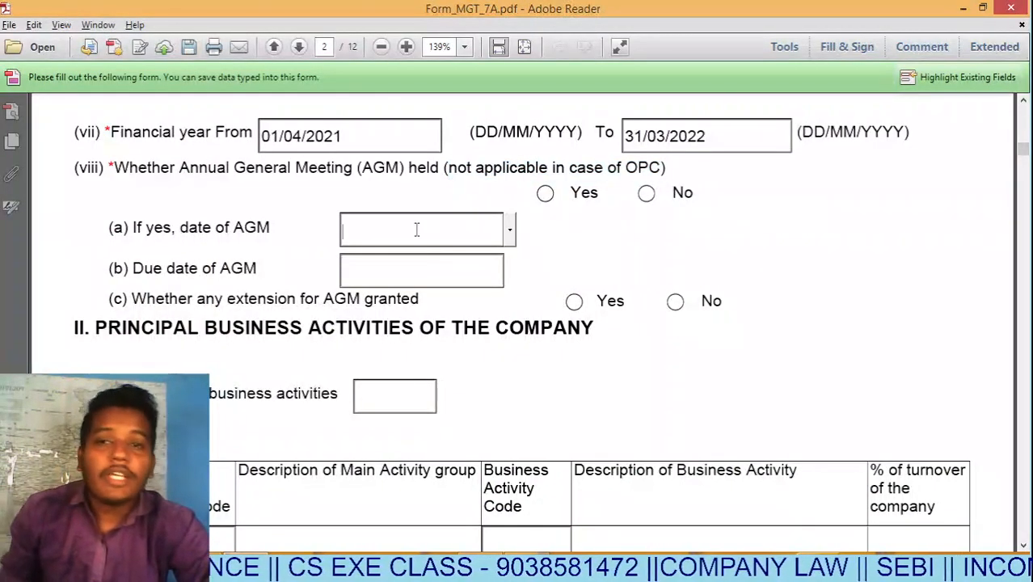
pyautogui.click(577, 228)
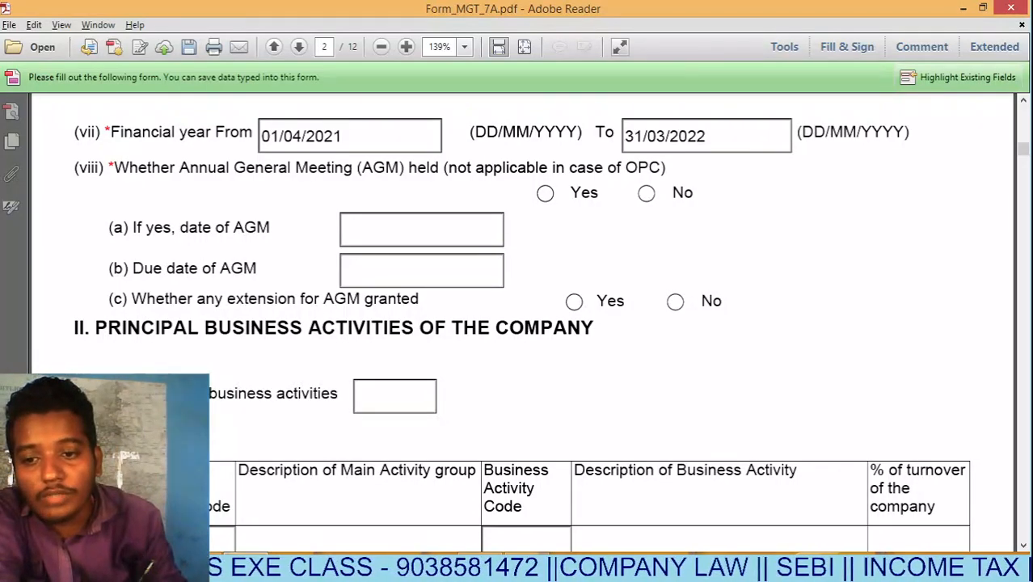
pyautogui.hotkey('alt', 'Tab')
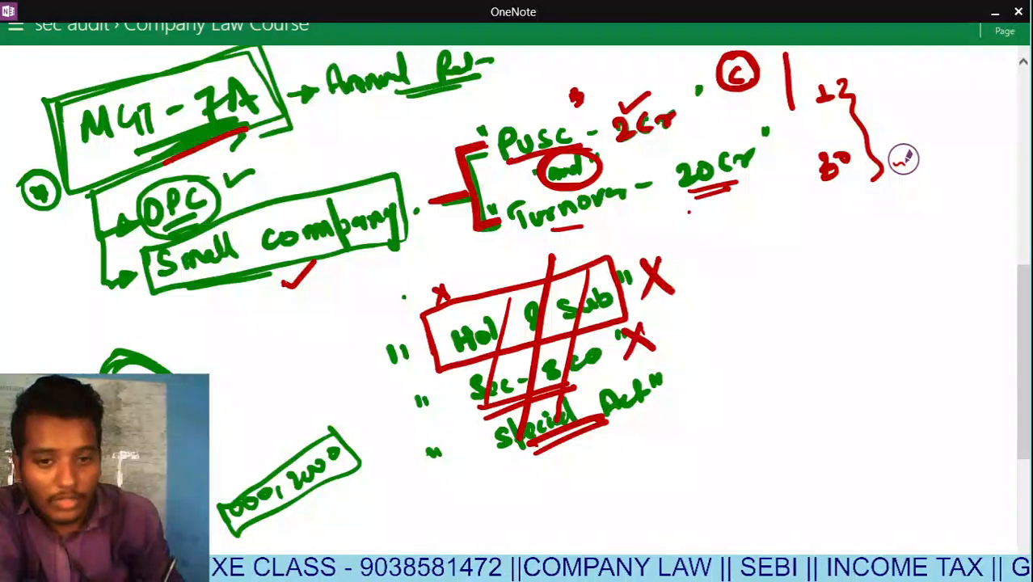
# Write 'Balance Sheet' in red on blank space, double-underline it and tick it.
pyautogui.scroll(-5, 904, 159)
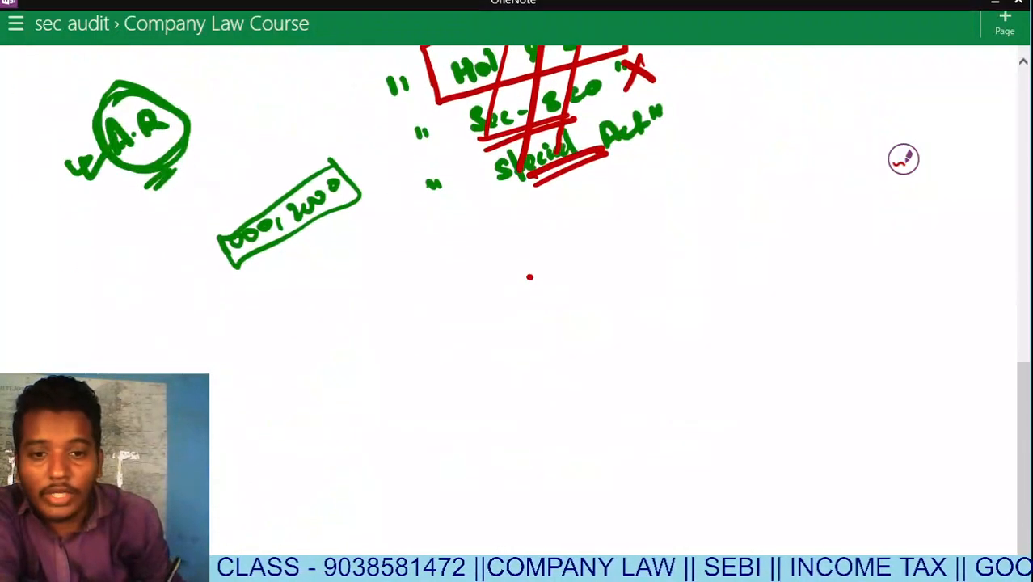
pyautogui.scroll(-5, 529, 278)
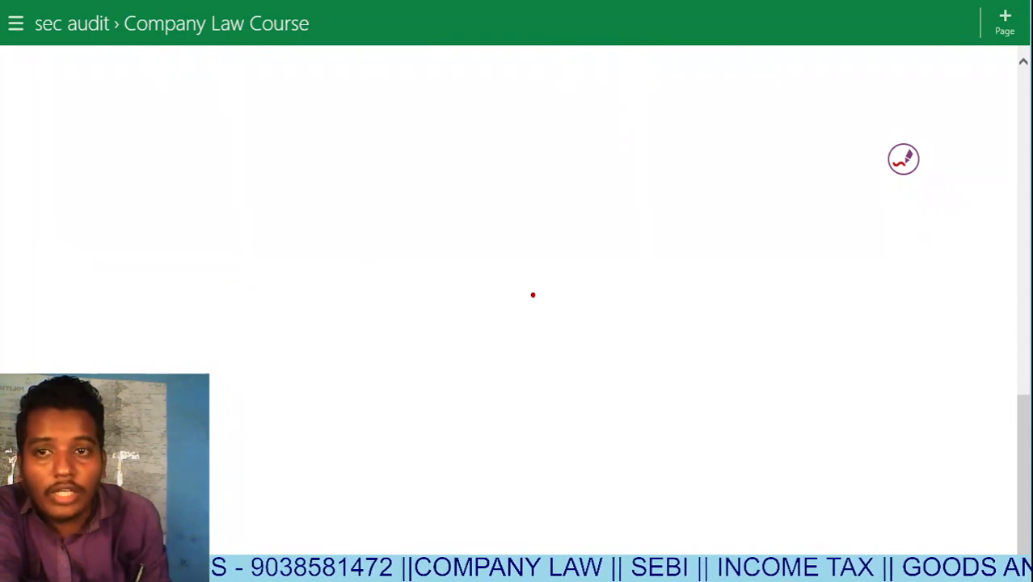
pyautogui.moveTo(252, 105); pyautogui.dragTo(256, 122)
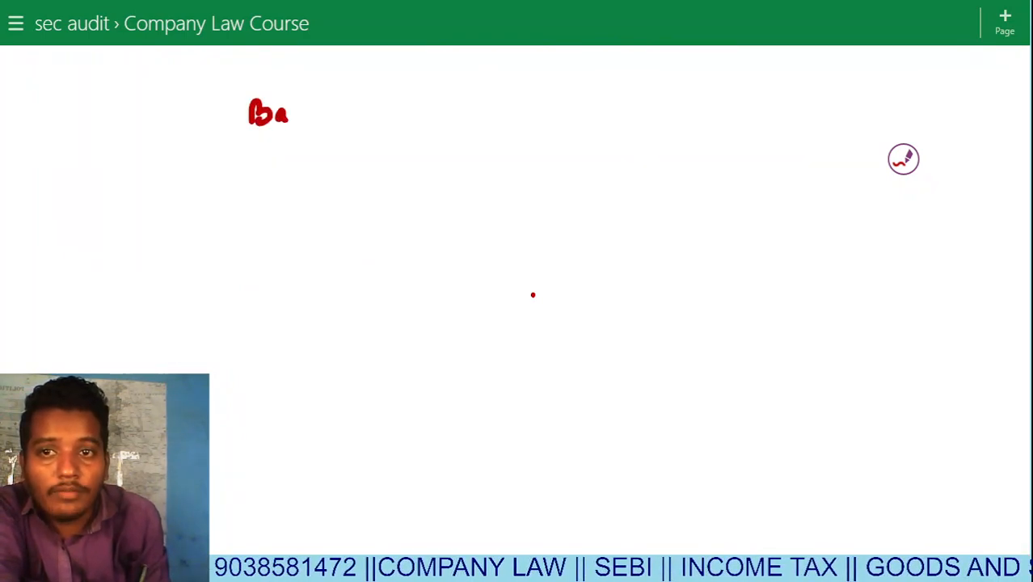
pyautogui.moveTo(289, 84)
pyautogui.mouseDown()
pyautogui.moveTo(315, 115)
pyautogui.moveTo(412, 106)
pyautogui.moveTo(458, 120)
pyautogui.moveTo(553, 105)
pyautogui.moveTo(561, 84)
pyautogui.mouseUp()
pyautogui.moveTo(268, 143); pyautogui.dragTo(457, 131)
pyautogui.moveTo(303, 148); pyautogui.dragTo(471, 138)
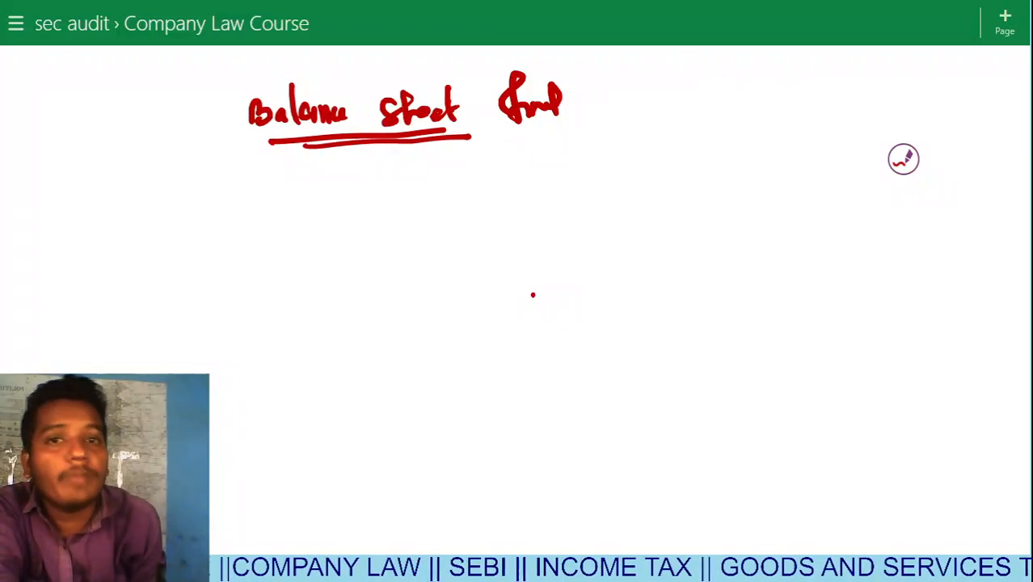
pyautogui.moveTo(186, 119); pyautogui.dragTo(245, 84)
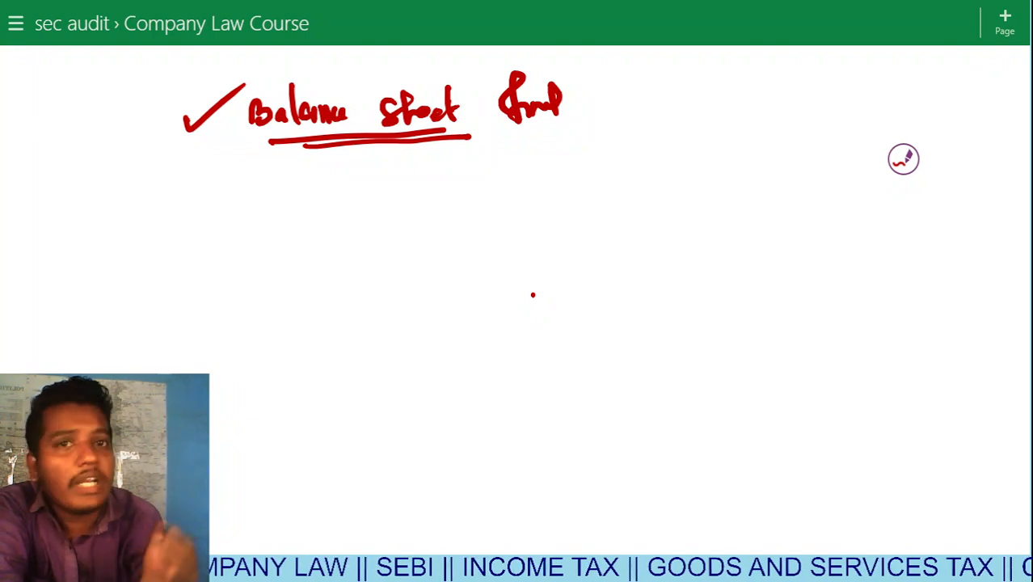
# Write underlined D.R and A.R beside the heading, with an arrow and equals sign.
pyautogui.moveTo(753, 4)
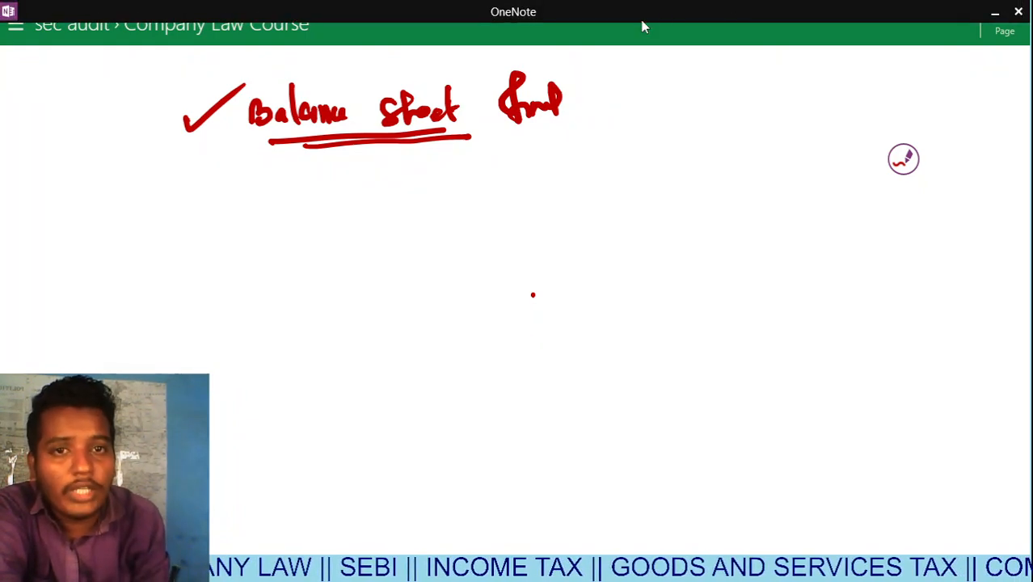
pyautogui.moveTo(606, 77); pyautogui.dragTo(650, 113)
pyautogui.moveTo(636, 99); pyautogui.dragTo(710, 98)
pyautogui.moveTo(650, 121); pyautogui.dragTo(706, 108)
pyautogui.moveTo(657, 125); pyautogui.dragTo(680, 118)
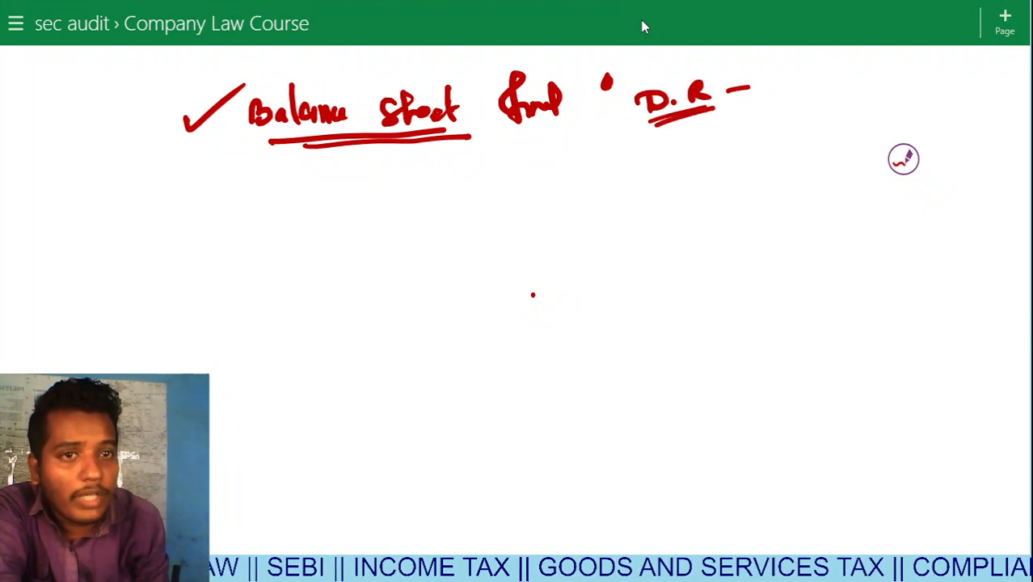
pyautogui.moveTo(748, 87); pyautogui.dragTo(772, 81)
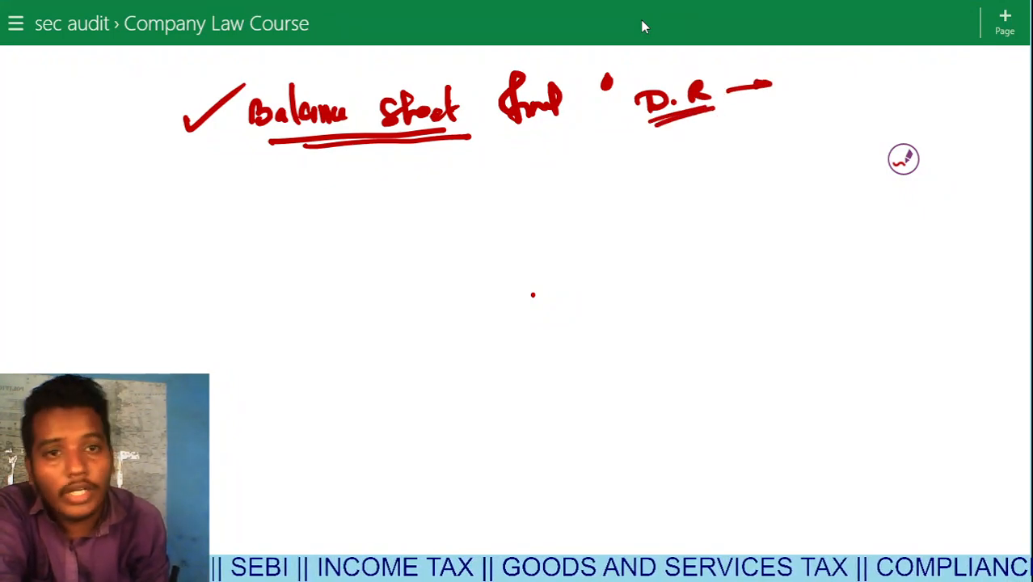
pyautogui.moveTo(658, 154); pyautogui.dragTo(752, 126)
pyautogui.moveTo(733, 140); pyautogui.dragTo(754, 135)
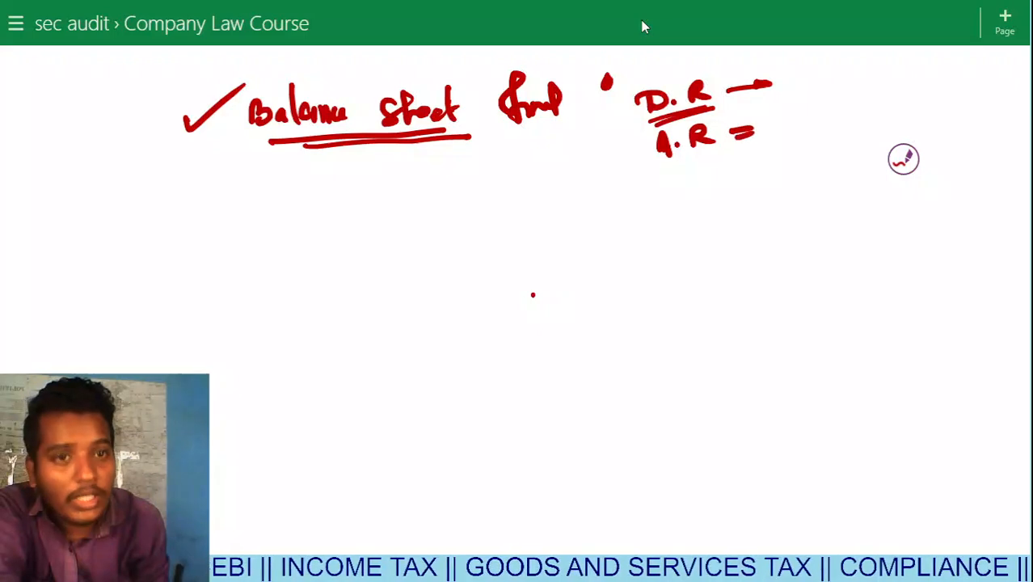
pyautogui.moveTo(663, 170)
pyautogui.mouseDown()
pyautogui.moveTo(726, 148)
pyautogui.moveTo(679, 202)
pyautogui.moveTo(708, 198)
pyautogui.mouseUp()
# Add B/S, P/L and M entries, box and tick the list, and write underlined B.M.
pyautogui.moveTo(720, 180); pyautogui.dragTo(723, 184)
pyautogui.moveTo(690, 217); pyautogui.dragTo(692, 229)
pyautogui.moveTo(713, 209)
pyautogui.mouseDown()
pyautogui.moveTo(716, 278)
pyautogui.moveTo(745, 246)
pyautogui.mouseUp()
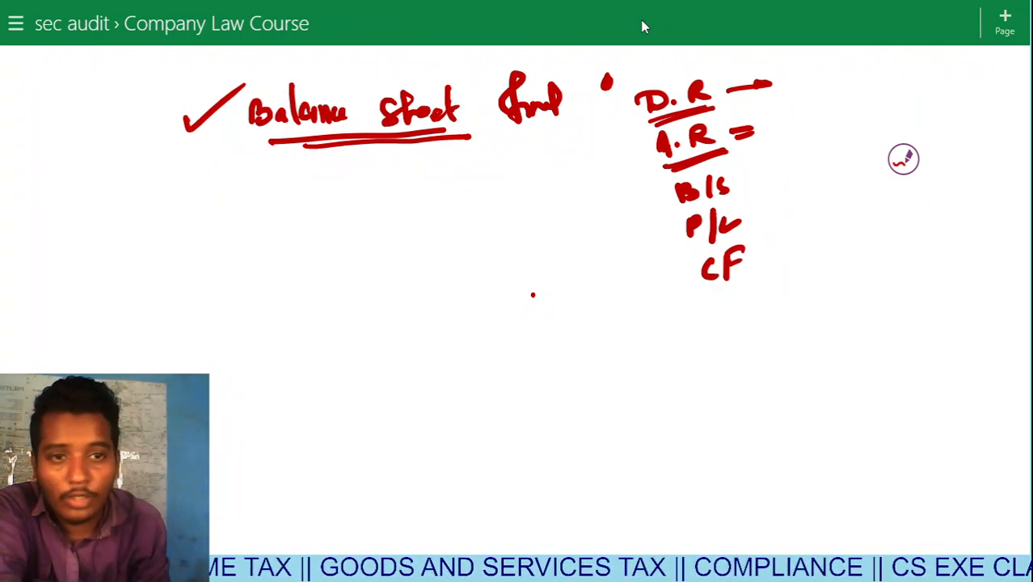
pyautogui.moveTo(693, 320)
pyautogui.mouseDown()
pyautogui.moveTo(715, 302)
pyautogui.moveTo(718, 328)
pyautogui.mouseUp()
pyautogui.moveTo(619, 110)
pyautogui.mouseDown()
pyautogui.moveTo(657, 70)
pyautogui.moveTo(661, 368)
pyautogui.moveTo(786, 227)
pyautogui.moveTo(731, 62)
pyautogui.moveTo(657, 65)
pyautogui.mouseUp()
pyautogui.moveTo(818, 242)
pyautogui.mouseDown()
pyautogui.moveTo(828, 259)
pyautogui.moveTo(897, 233)
pyautogui.mouseUp()
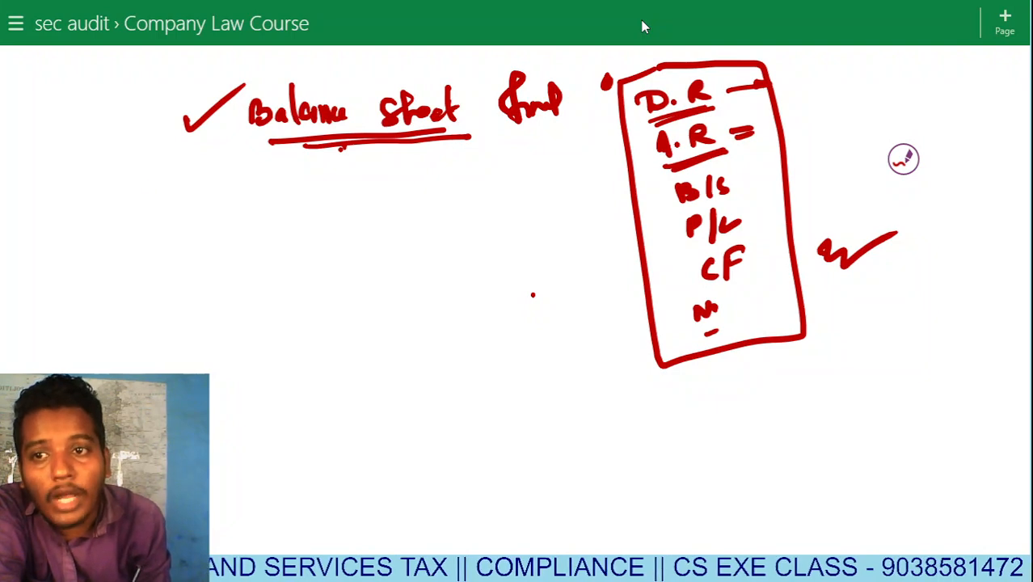
pyautogui.moveTo(149, 182)
pyautogui.mouseDown()
pyautogui.moveTo(165, 198)
pyautogui.moveTo(203, 174)
pyautogui.moveTo(166, 219)
pyautogui.moveTo(220, 196)
pyautogui.mouseUp()
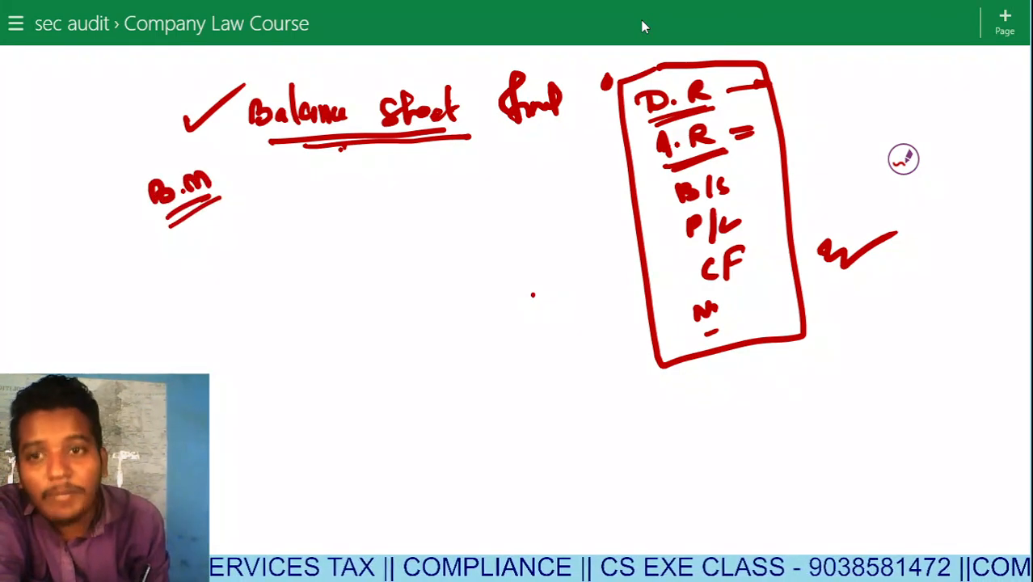
# Tick and circle B.M and draw a line from it to a new note.
pyautogui.moveTo(242, 229); pyautogui.dragTo(265, 222)
pyautogui.moveTo(234, 174)
pyautogui.mouseDown()
pyautogui.moveTo(261, 157)
pyautogui.moveTo(261, 169)
pyautogui.mouseUp()
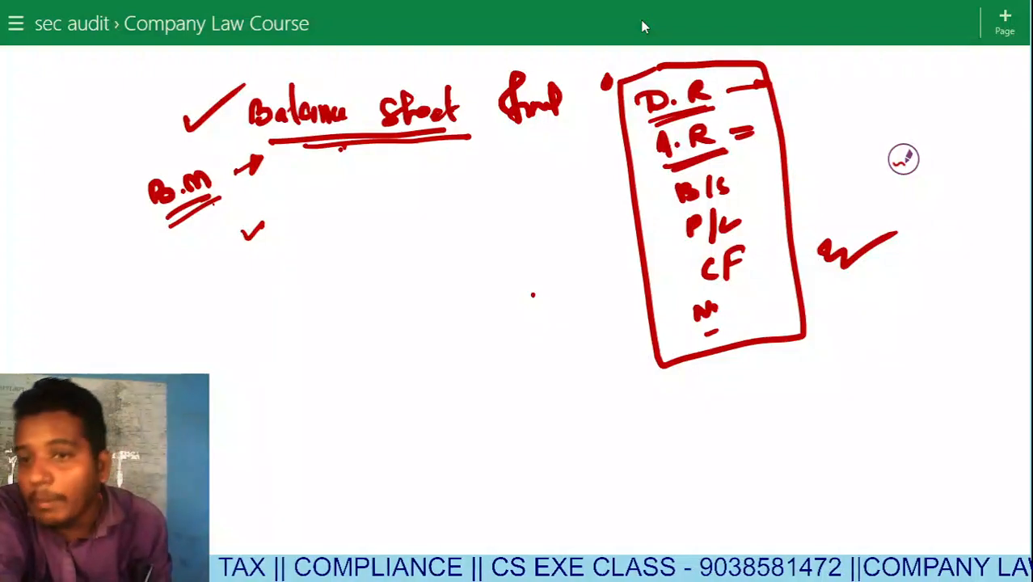
pyautogui.moveTo(219, 151)
pyautogui.mouseDown()
pyautogui.moveTo(199, 148)
pyautogui.moveTo(185, 237)
pyautogui.moveTo(220, 158)
pyautogui.moveTo(153, 179)
pyautogui.moveTo(169, 221)
pyautogui.moveTo(203, 152)
pyautogui.mouseUp()
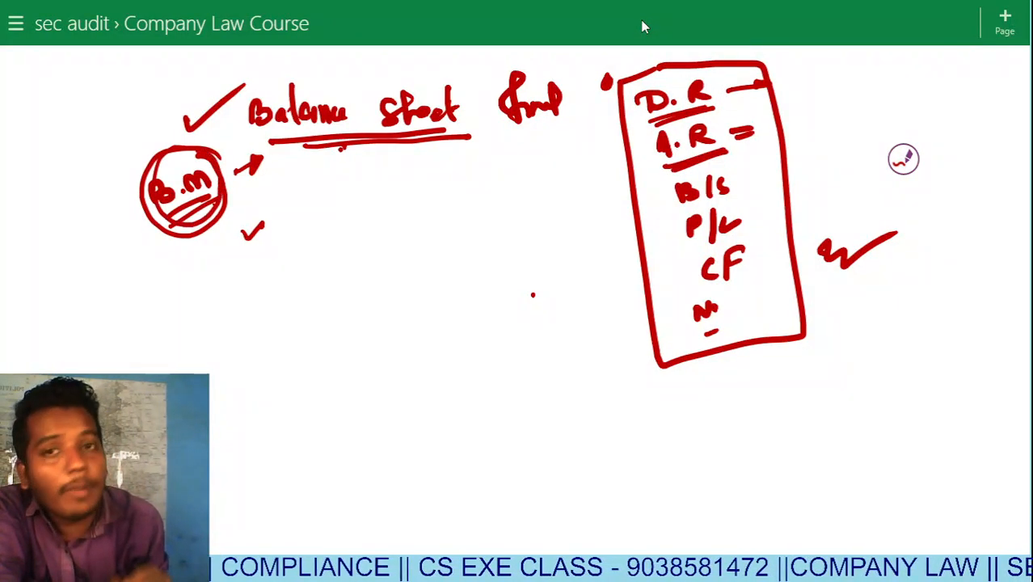
pyautogui.moveTo(227, 204)
pyautogui.mouseDown()
pyautogui.moveTo(307, 224)
pyautogui.moveTo(323, 257)
pyautogui.moveTo(386, 212)
pyautogui.moveTo(351, 226)
pyautogui.mouseUp()
# Strike the first attempt, write an underlined '24 days' note, and add a circled AGM below.
pyautogui.moveTo(304, 254); pyautogui.dragTo(380, 229)
pyautogui.moveTo(313, 279)
pyautogui.mouseDown()
pyautogui.moveTo(340, 299)
pyautogui.moveTo(364, 288)
pyautogui.moveTo(392, 246)
pyautogui.moveTo(447, 246)
pyautogui.mouseUp()
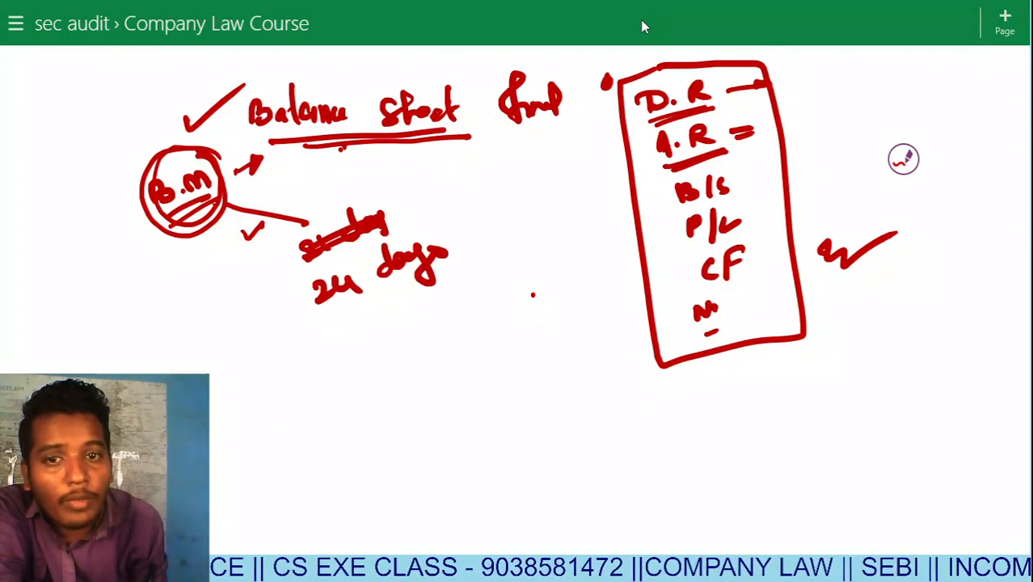
pyautogui.moveTo(348, 304); pyautogui.dragTo(436, 269)
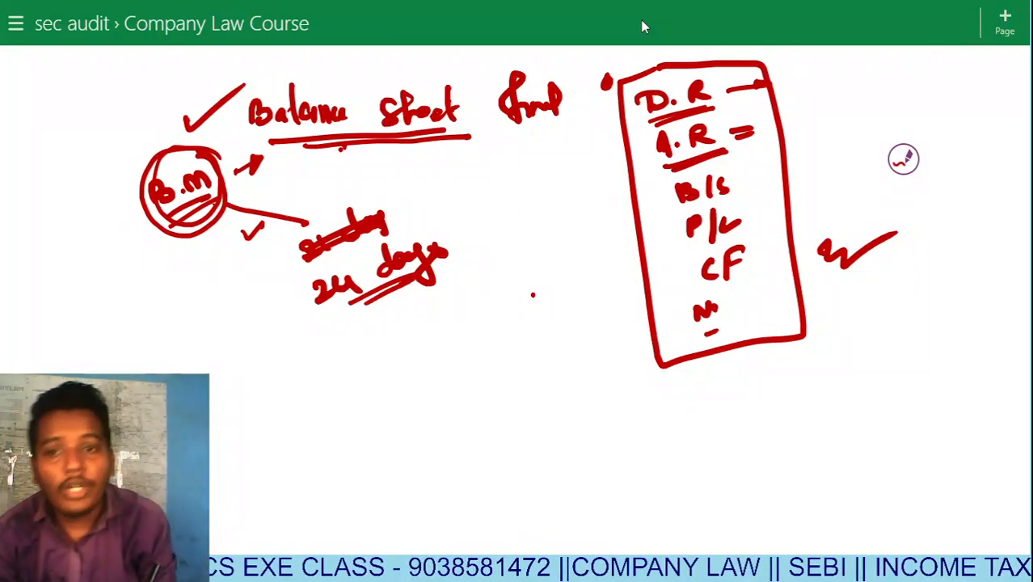
pyautogui.moveTo(409, 343)
pyautogui.mouseDown()
pyautogui.moveTo(417, 319)
pyautogui.moveTo(428, 340)
pyautogui.moveTo(475, 308)
pyautogui.mouseUp()
pyautogui.moveTo(426, 361)
pyautogui.mouseDown()
pyautogui.moveTo(489, 300)
pyautogui.moveTo(418, 361)
pyautogui.moveTo(452, 354)
pyautogui.mouseUp()
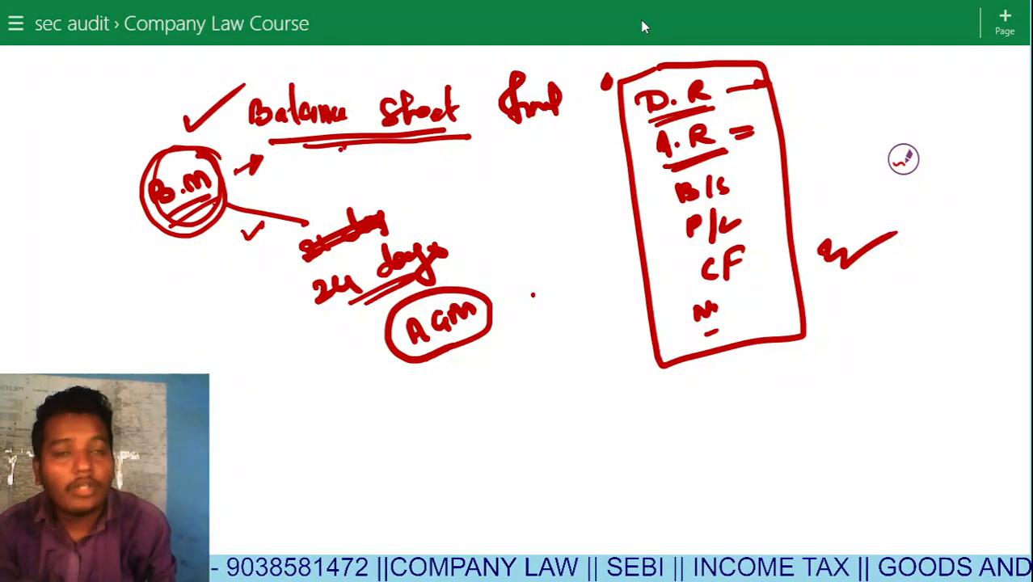
# Write a circled 21 below B.M, link them with a curve and trailing line, and tick B.M.
pyautogui.moveTo(187, 309); pyautogui.dragTo(209, 321)
pyautogui.moveTo(210, 299); pyautogui.dragTo(215, 317)
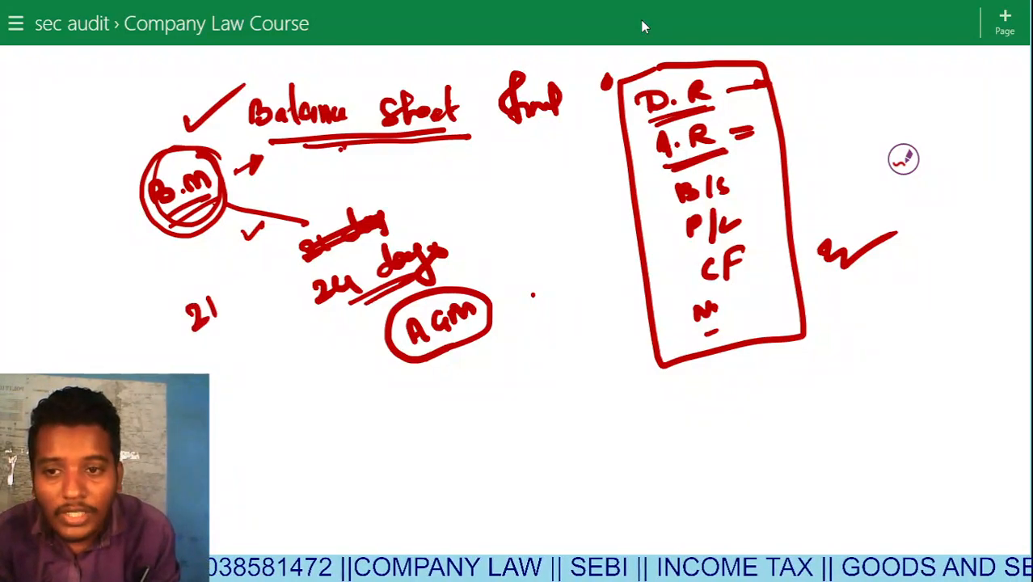
pyautogui.moveTo(193, 283)
pyautogui.mouseDown()
pyautogui.moveTo(225, 328)
pyautogui.moveTo(186, 283)
pyautogui.mouseUp()
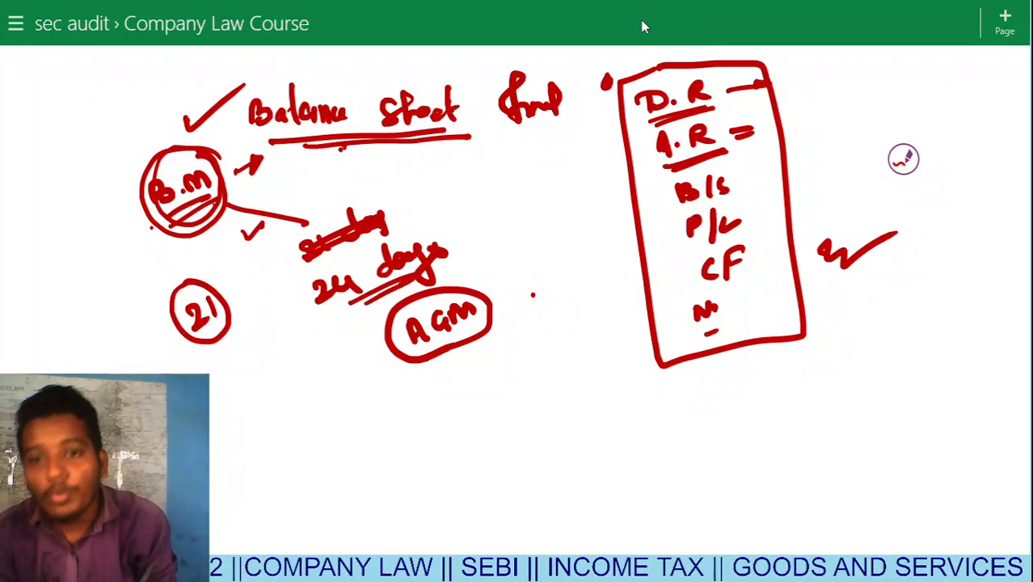
pyautogui.click(406, 340)
pyautogui.moveTo(144, 233); pyautogui.dragTo(159, 278)
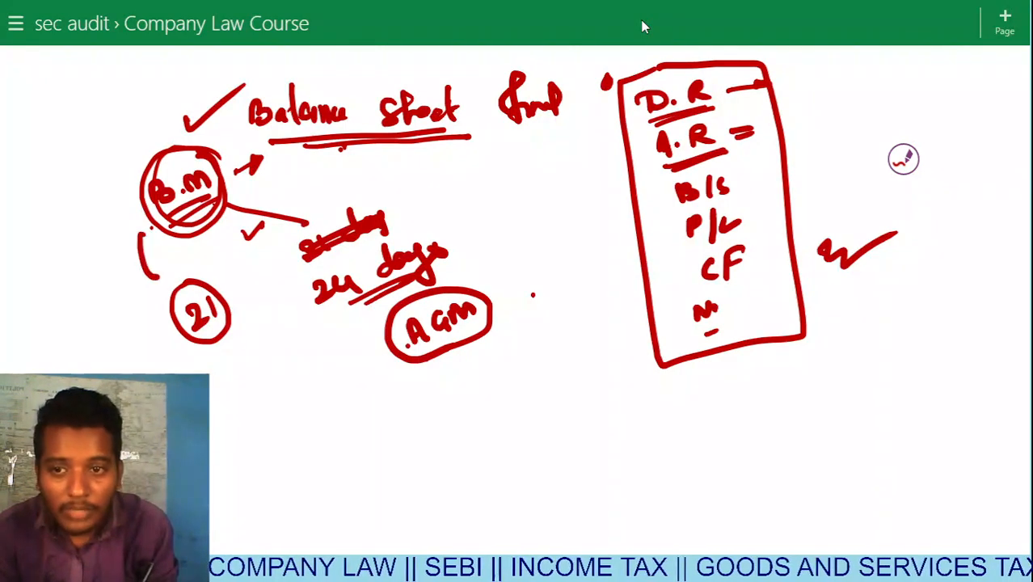
pyautogui.moveTo(229, 327); pyautogui.dragTo(320, 347)
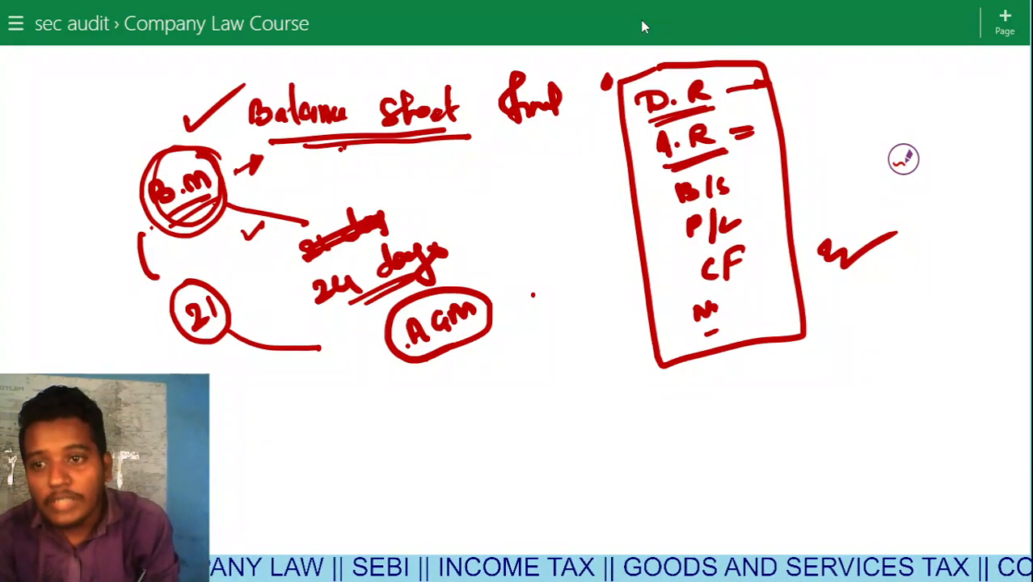
pyautogui.moveTo(104, 243); pyautogui.dragTo(145, 210)
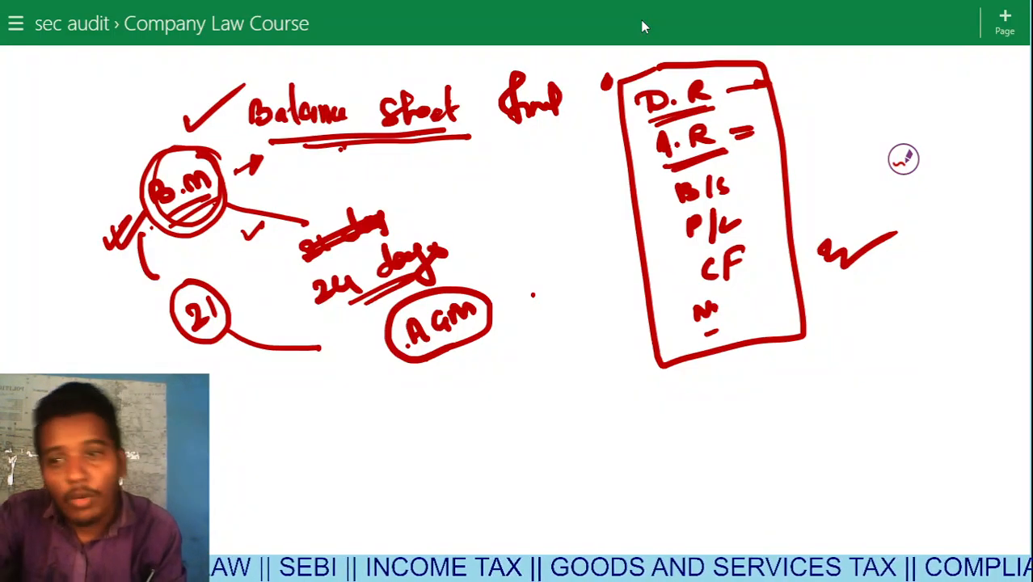
# Circle AGM a second time and tick it.
pyautogui.moveTo(469, 287)
pyautogui.mouseDown()
pyautogui.moveTo(388, 345)
pyautogui.moveTo(497, 310)
pyautogui.moveTo(465, 284)
pyautogui.mouseUp()
pyautogui.moveTo(407, 419)
pyautogui.mouseDown()
pyautogui.moveTo(412, 430)
pyautogui.moveTo(458, 387)
pyautogui.mouseUp()
pyautogui.moveTo(433, 431); pyautogui.dragTo(485, 385)
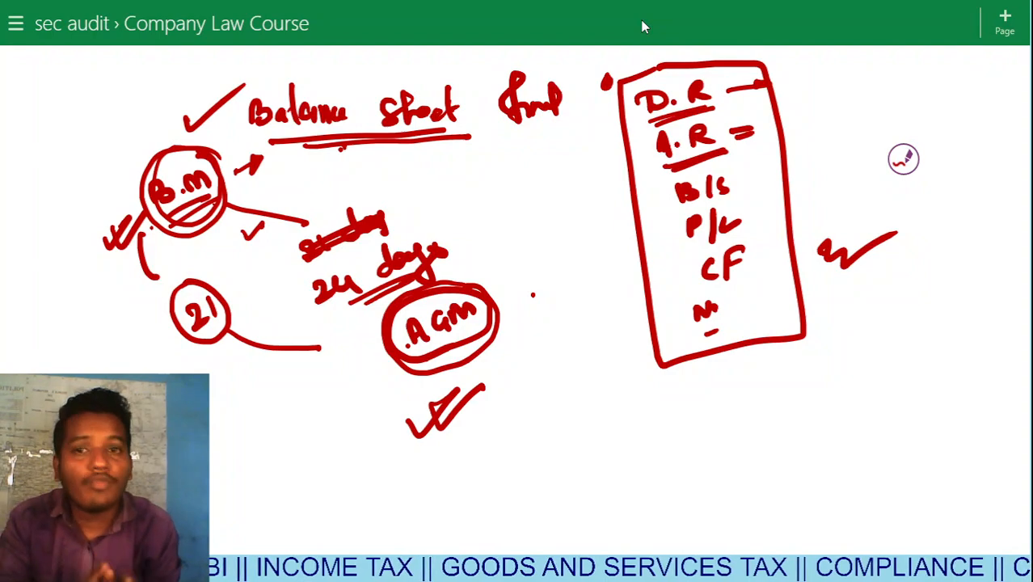